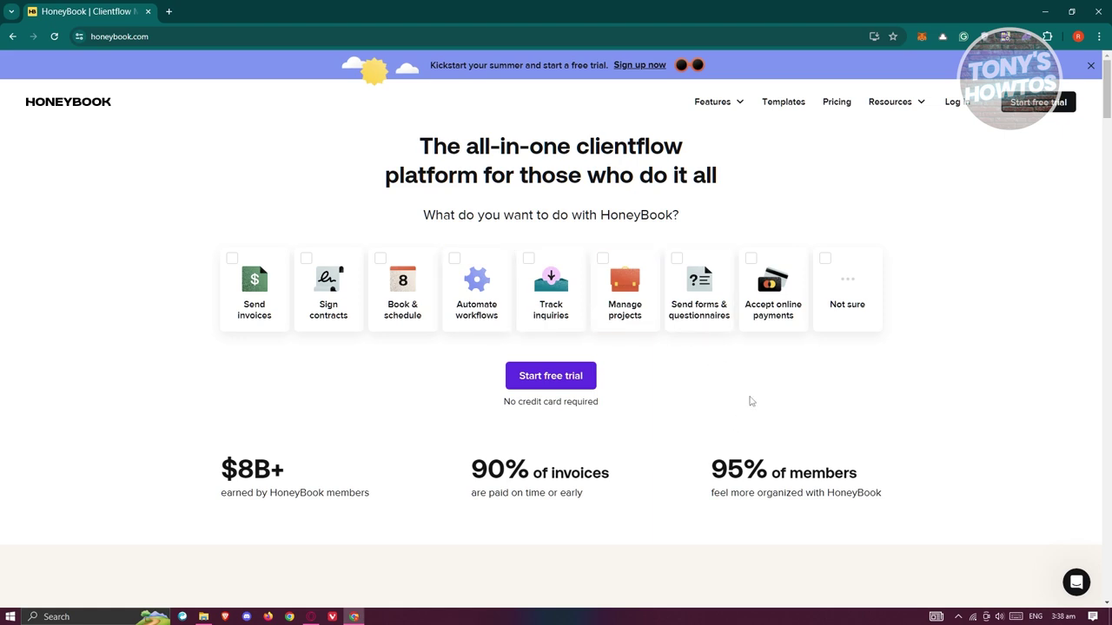
Step: Browse the goal cards and check Send forms & questionnaires
scroll(761, 395, down, 4)
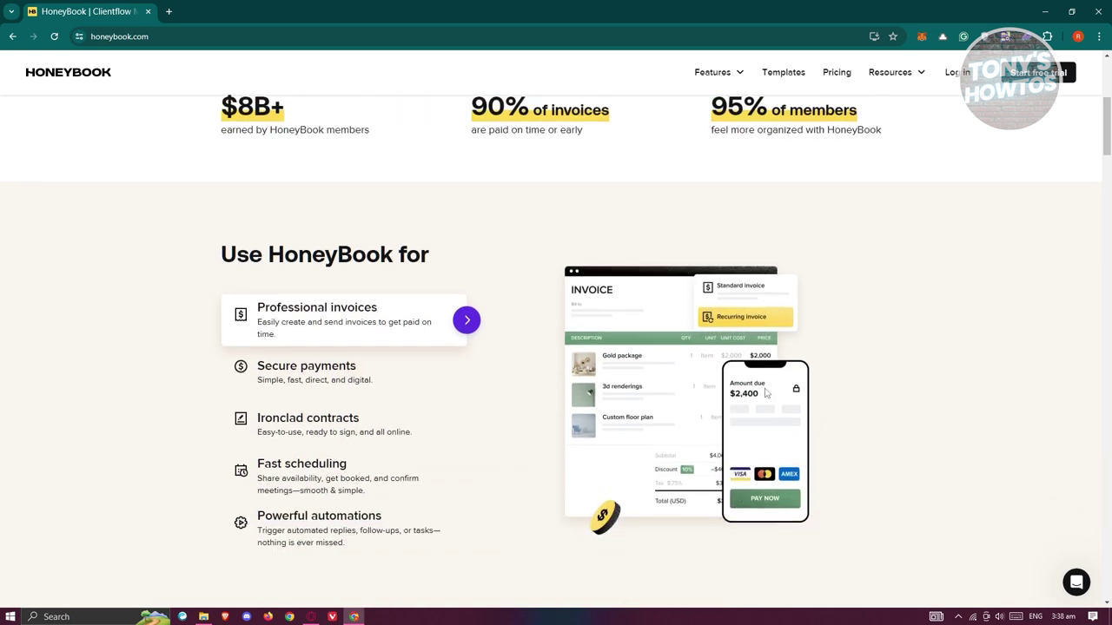
scroll(766, 393, down, 1)
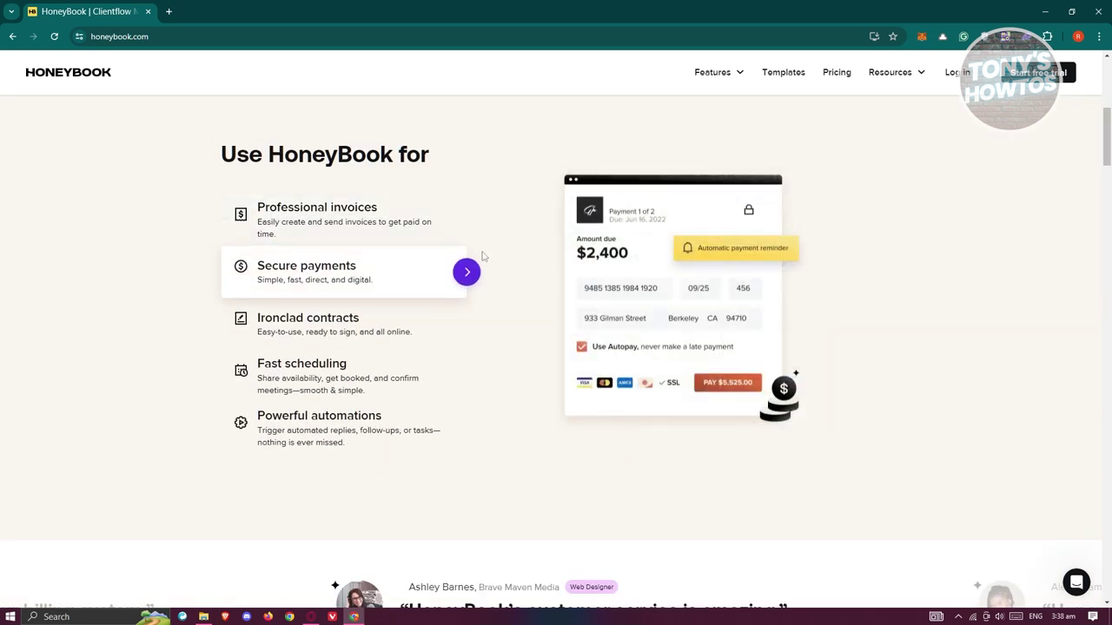
mouse_move(346, 213)
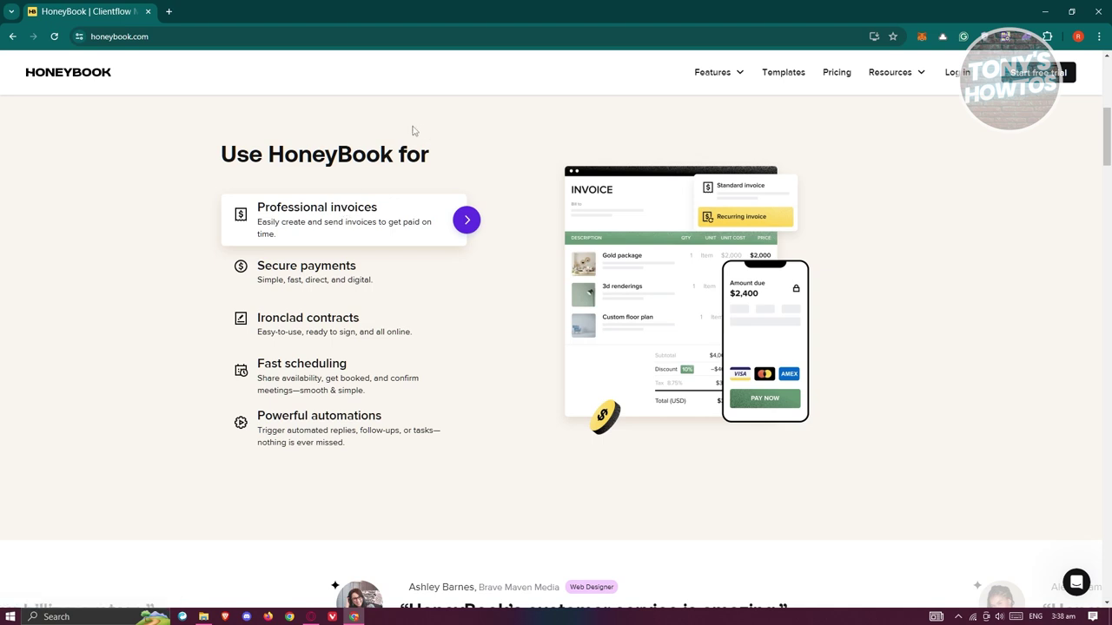
scroll(390, 161, down, 2)
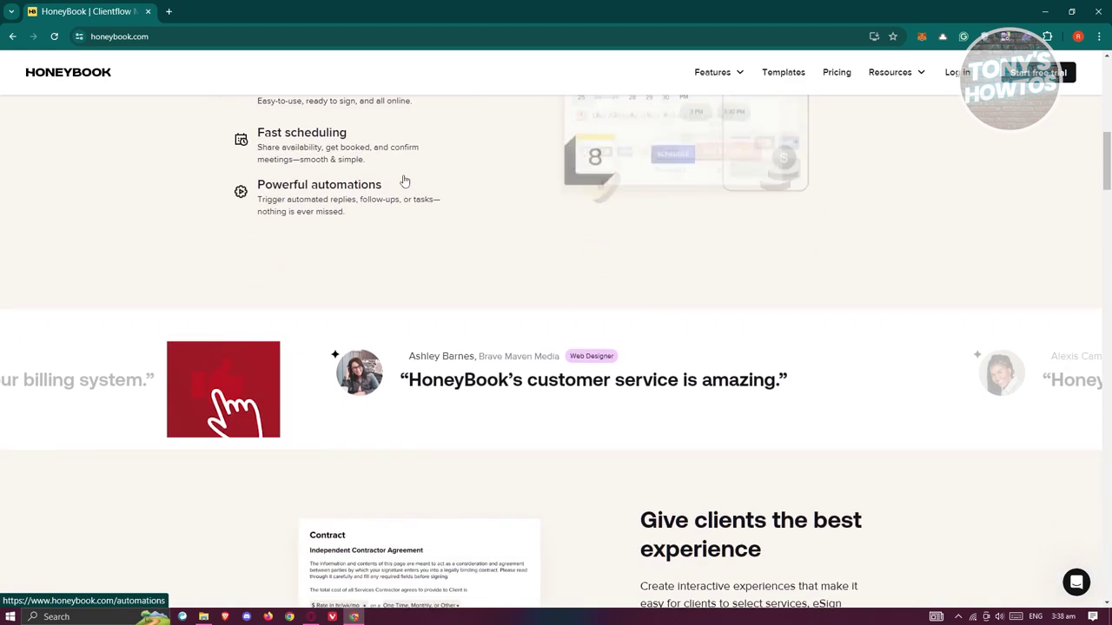
mouse_move(406, 187)
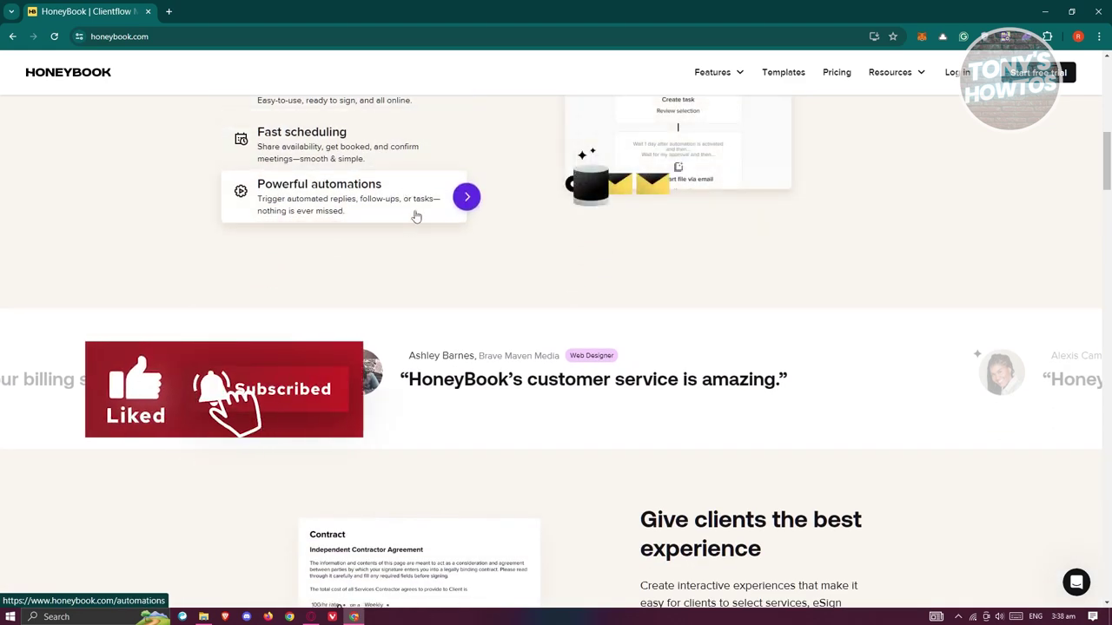
scroll(539, 222, down, 2)
scroll(622, 312, down, 5)
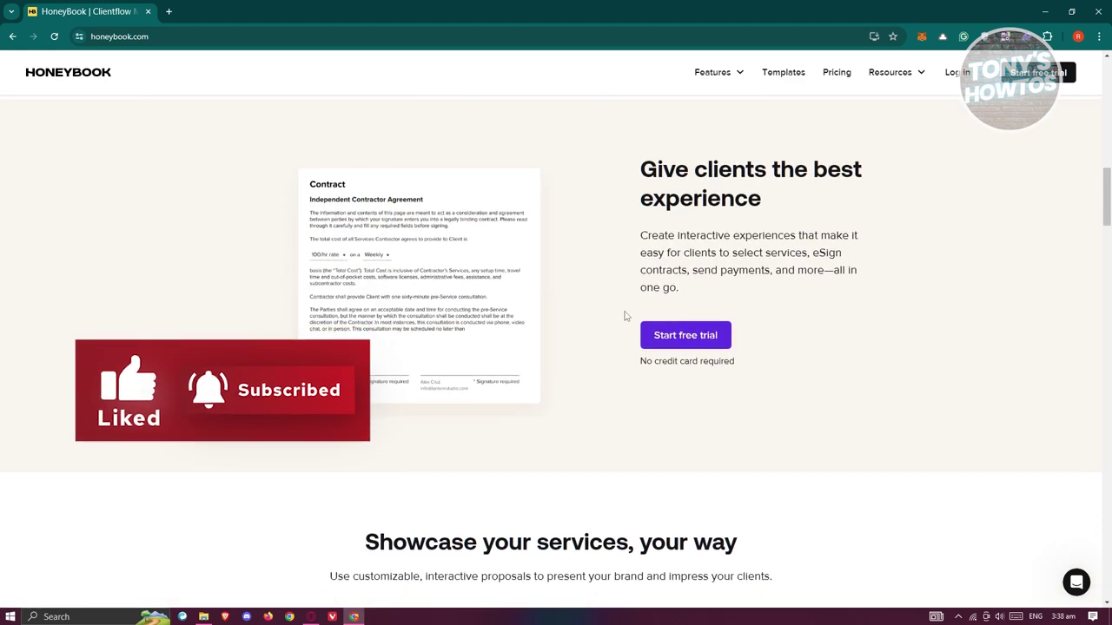
scroll(625, 300, down, 5)
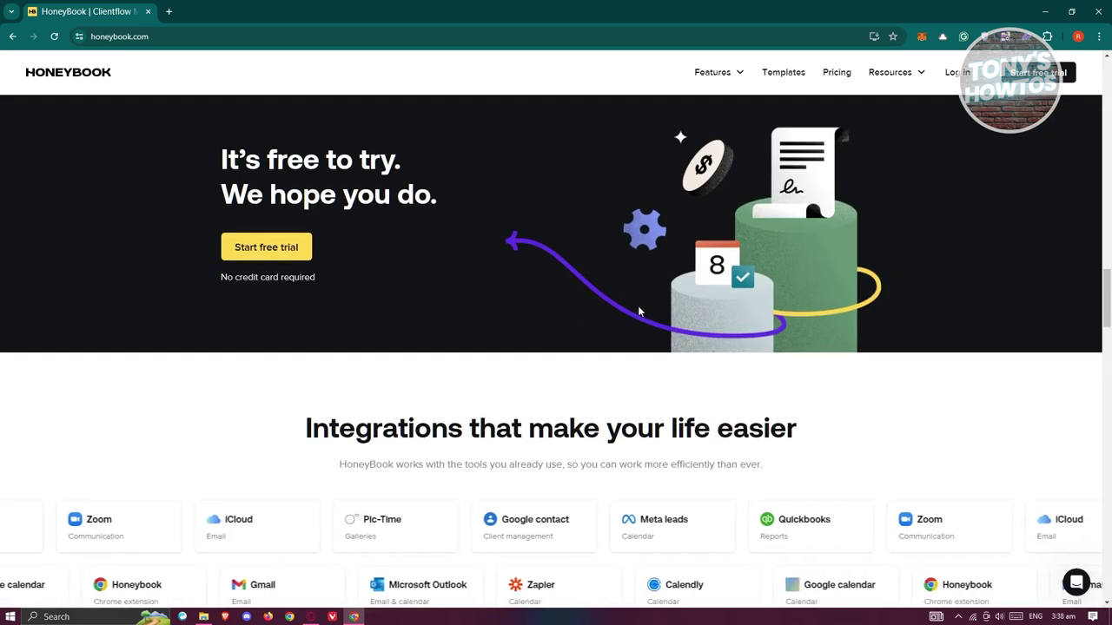
scroll(637, 306, up, 2)
scroll(640, 307, up, 20)
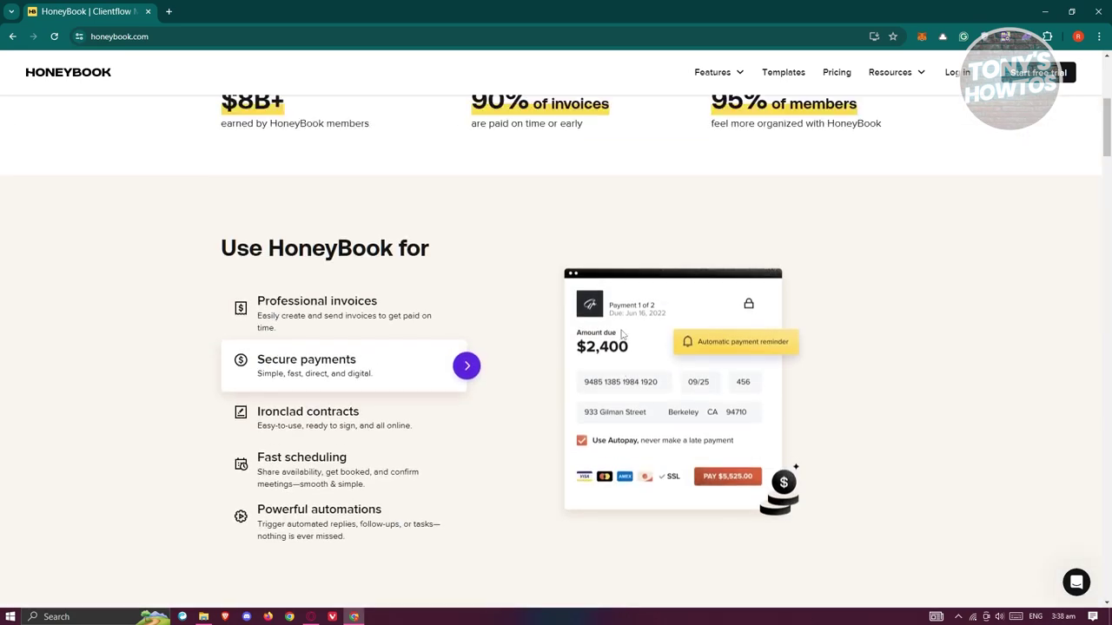
scroll(615, 337, up, 1)
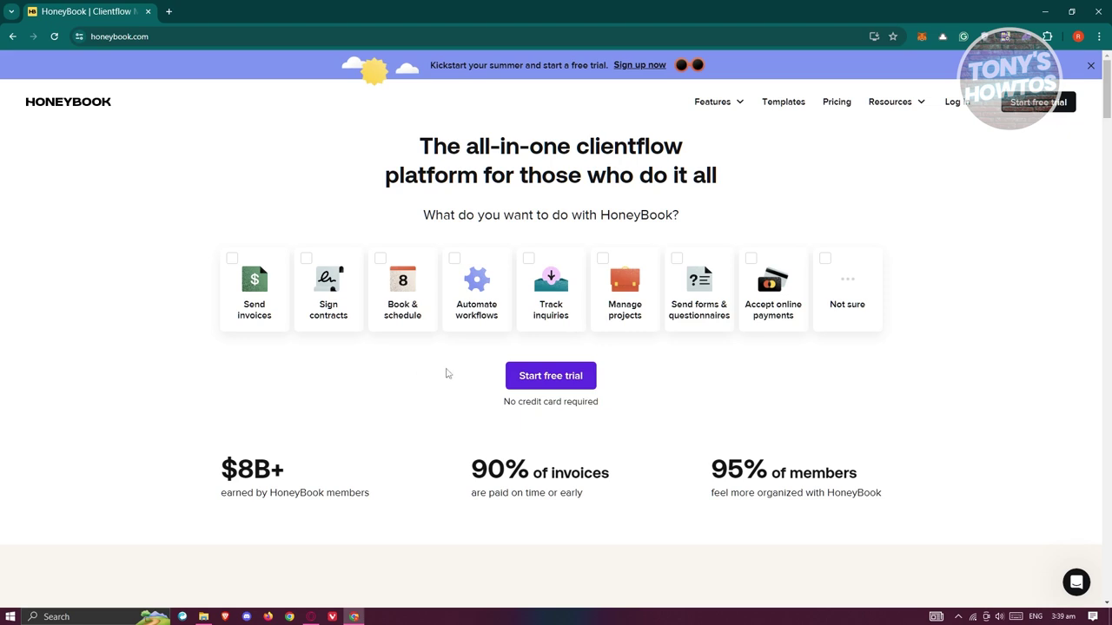
click(687, 285)
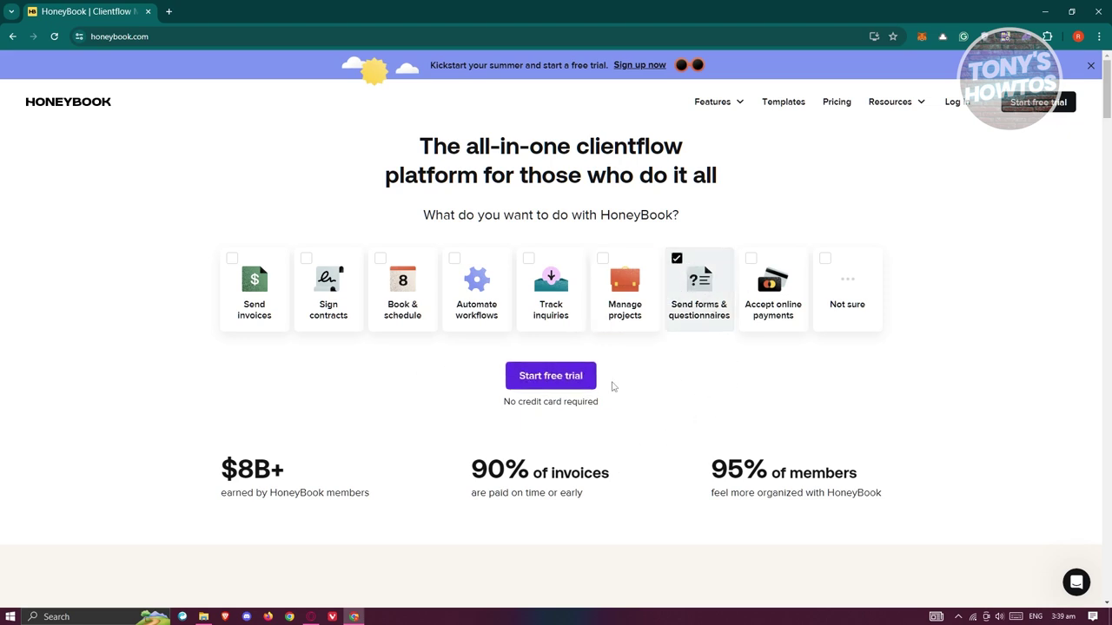
Step: Start the free trial, back out of the outside-USA country form, and start again
click(580, 381)
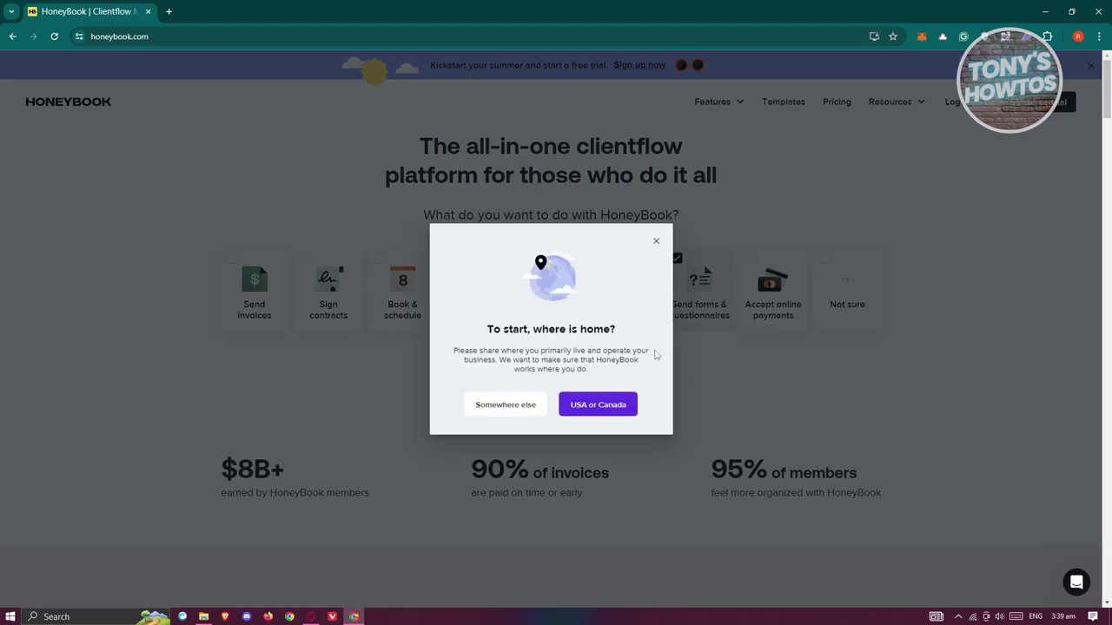
click(493, 415)
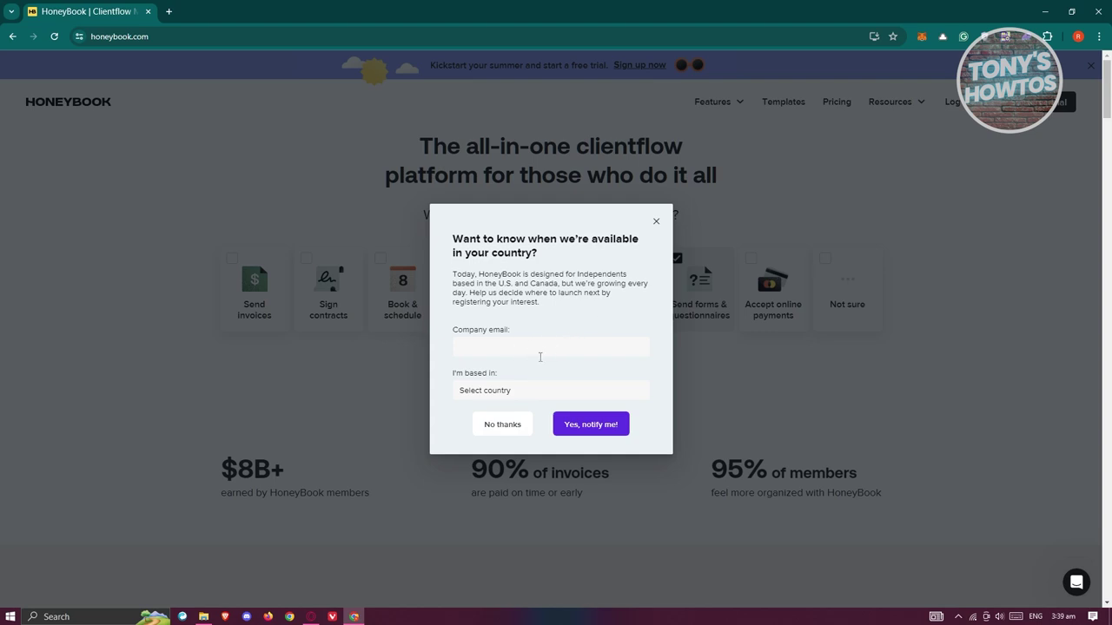
click(529, 396)
click(658, 352)
click(655, 222)
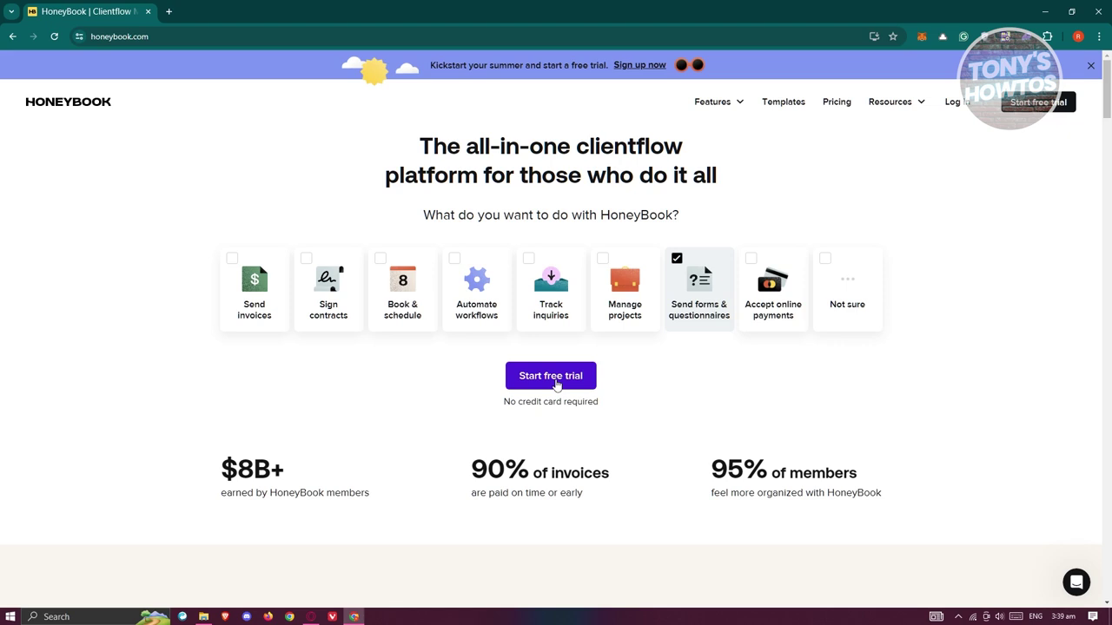
click(556, 382)
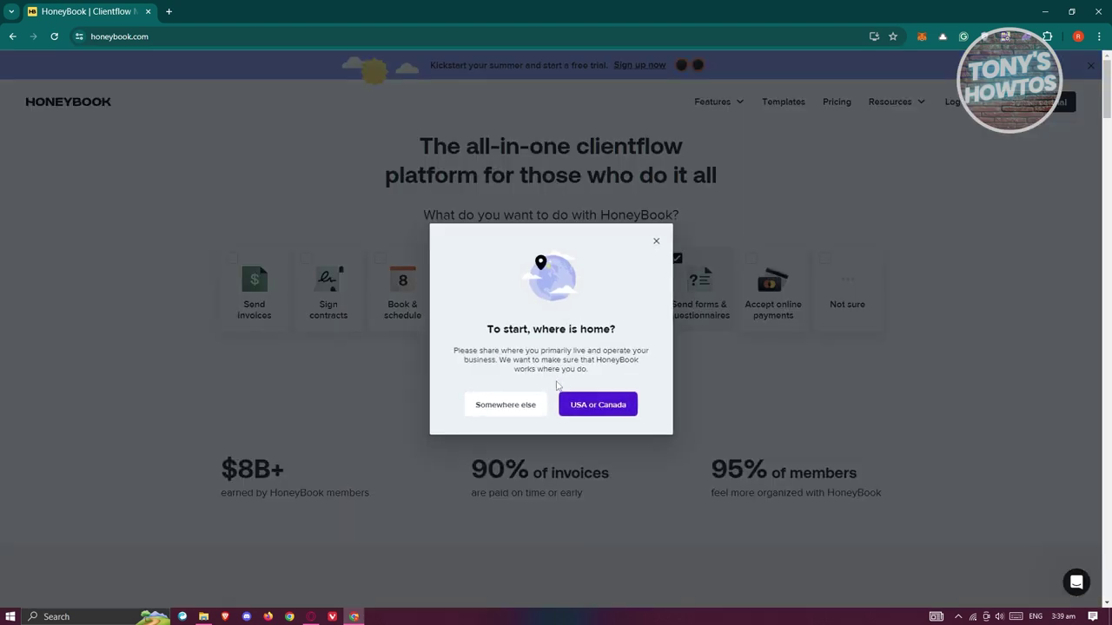
Step: Choose USA or Canada and sign up with the first Google account
click(605, 403)
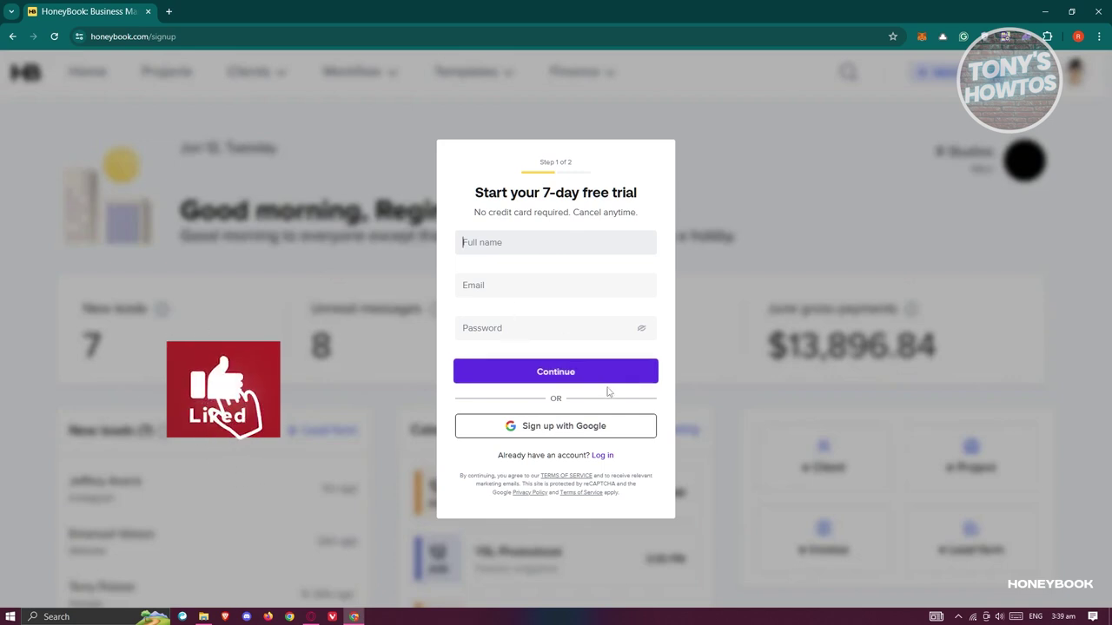
click(550, 437)
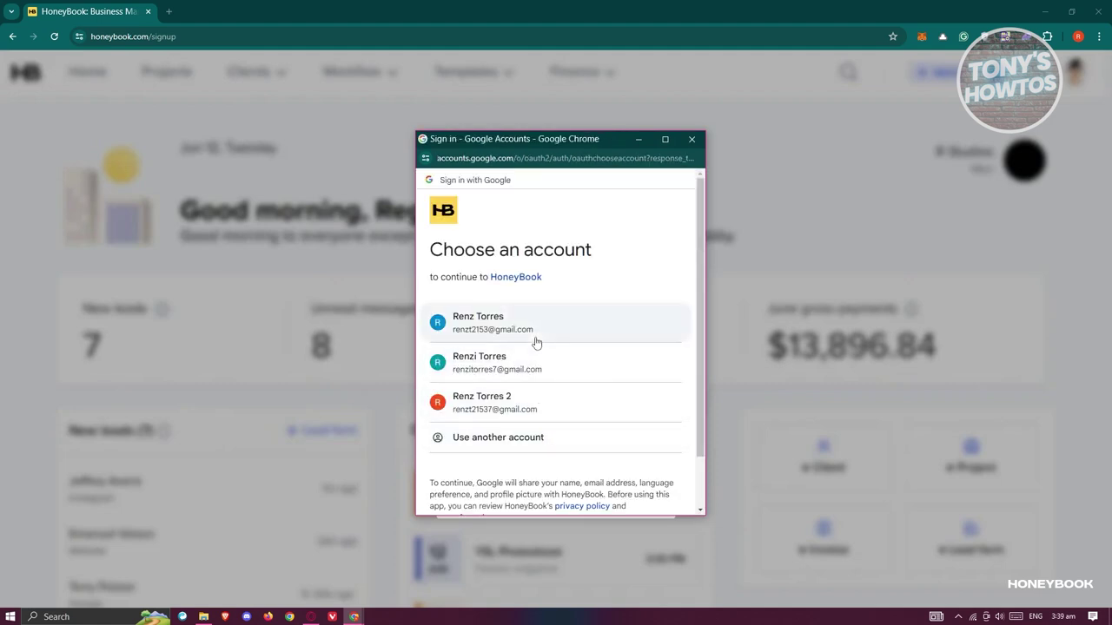
click(536, 343)
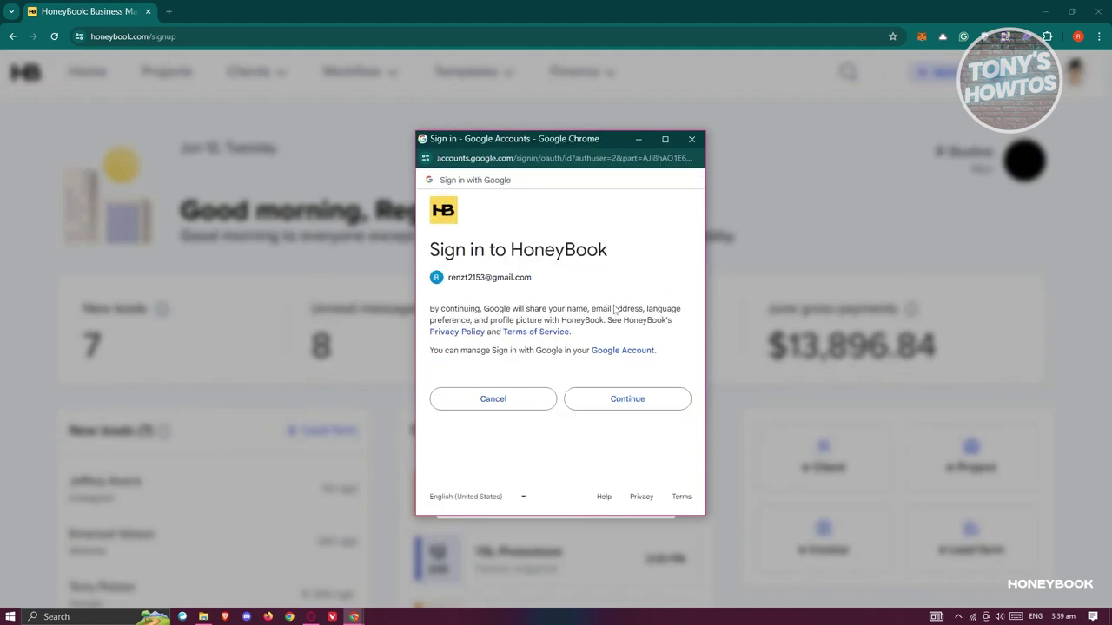
click(624, 405)
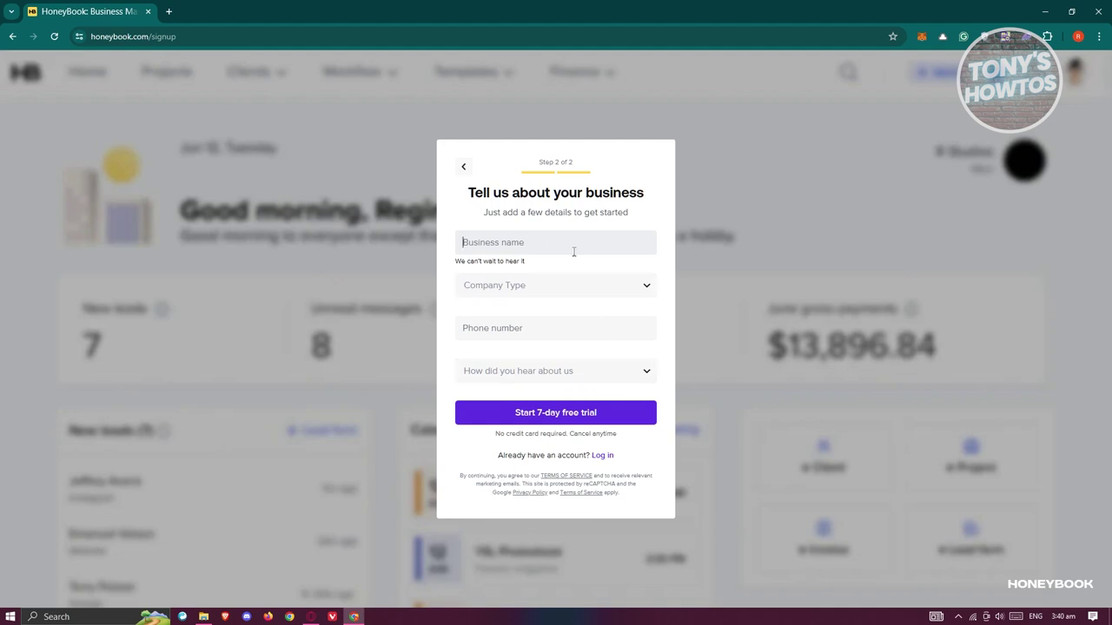
Step: Enter the business name and set the company type to Content Creation
click(501, 242)
text(Renzi Shop)
click(543, 284)
scroll(587, 403, down, 3)
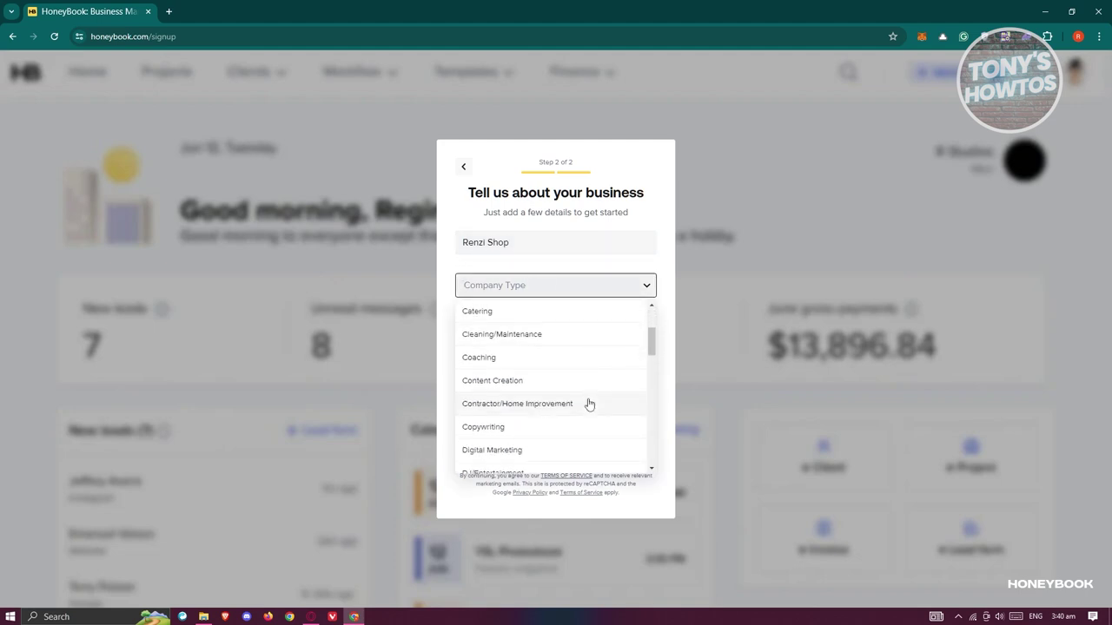
click(528, 382)
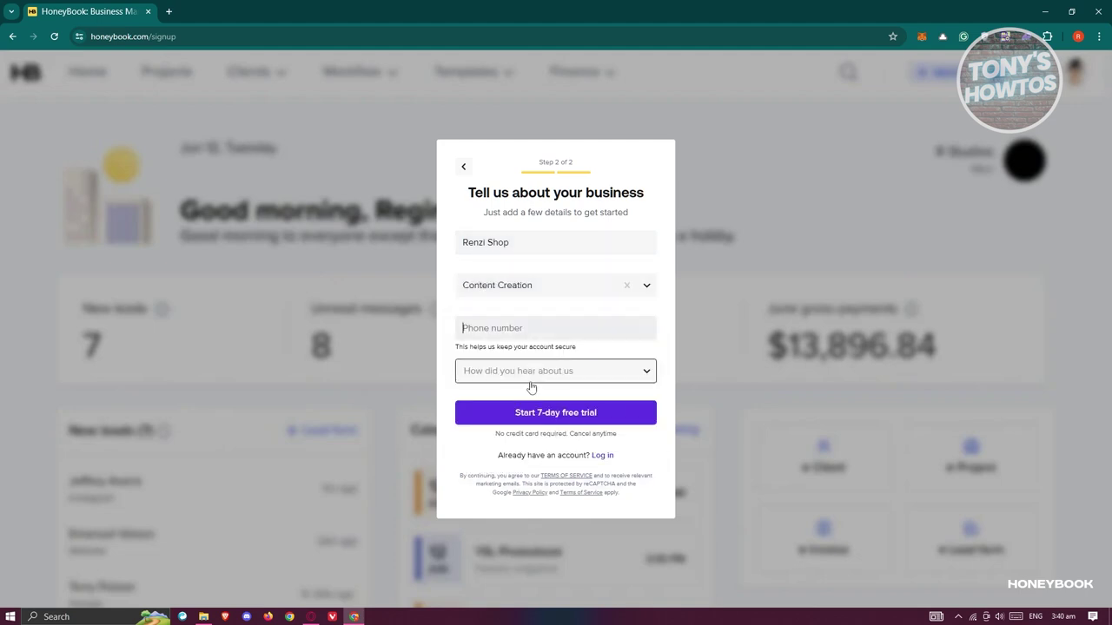
Step: Answer YouTube for how you heard about HoneyBook
click(590, 373)
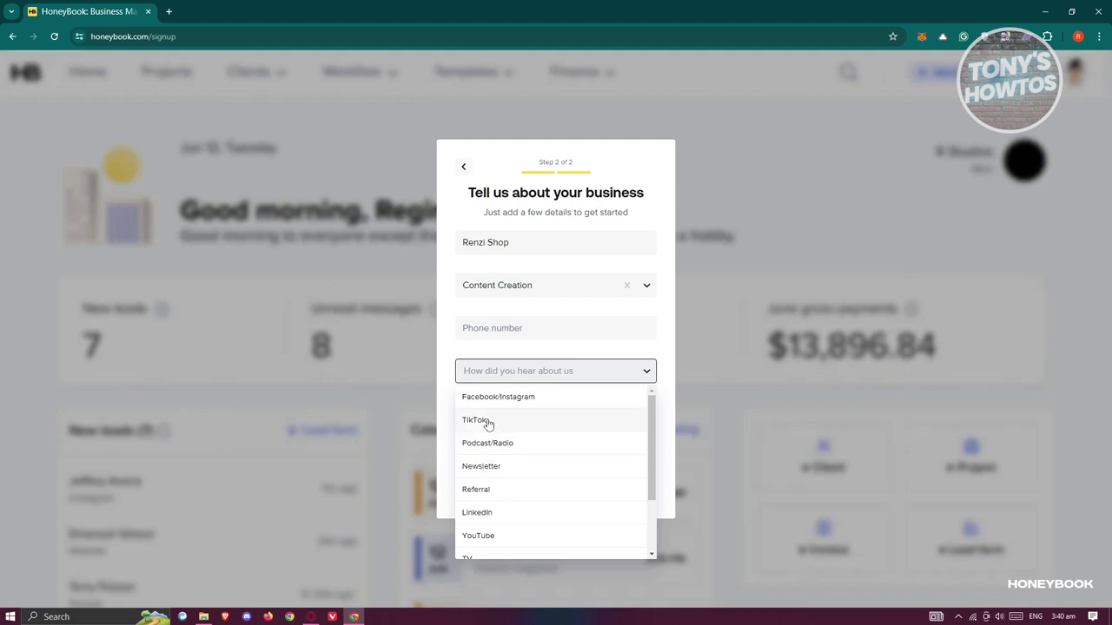
scroll(540, 463, down, 3)
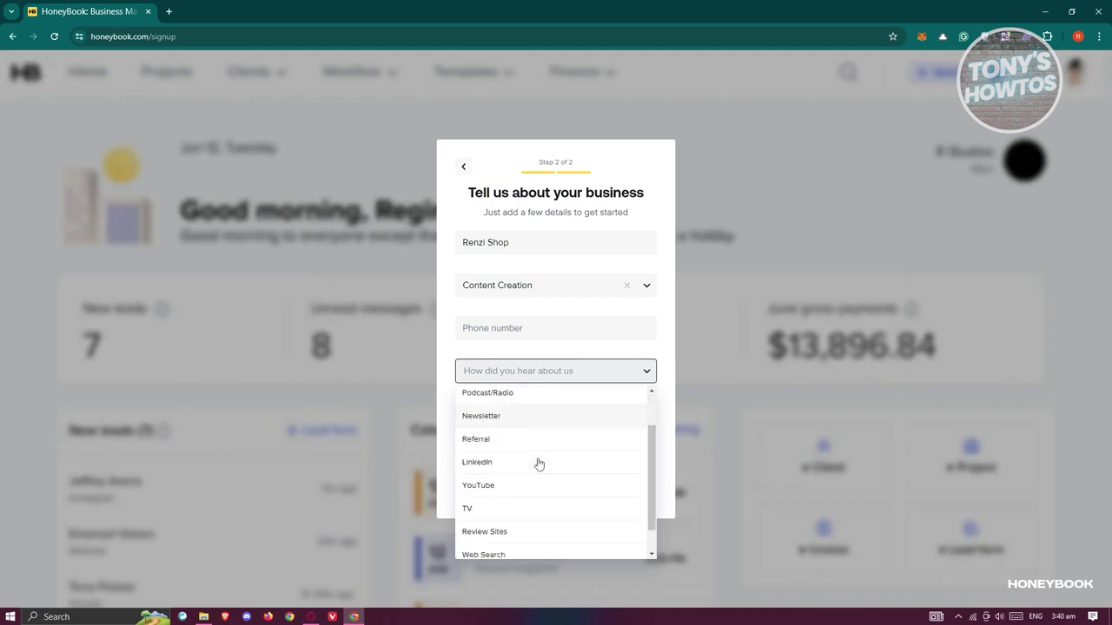
click(540, 477)
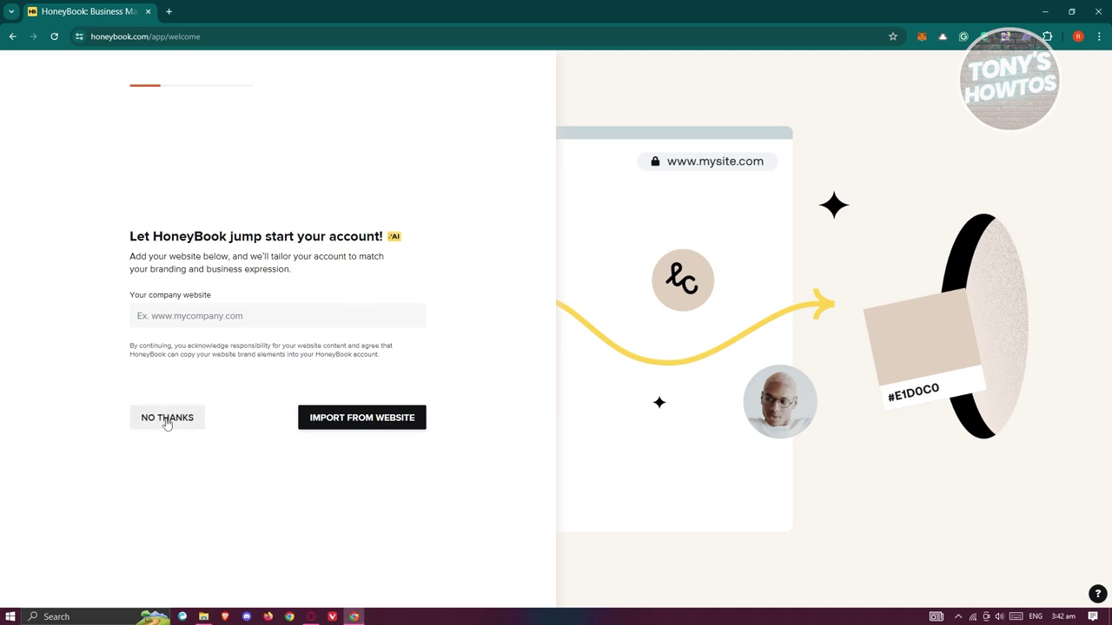
Step: Skip the website import, start with lead capture, and pick Google Docs and/or email
click(167, 420)
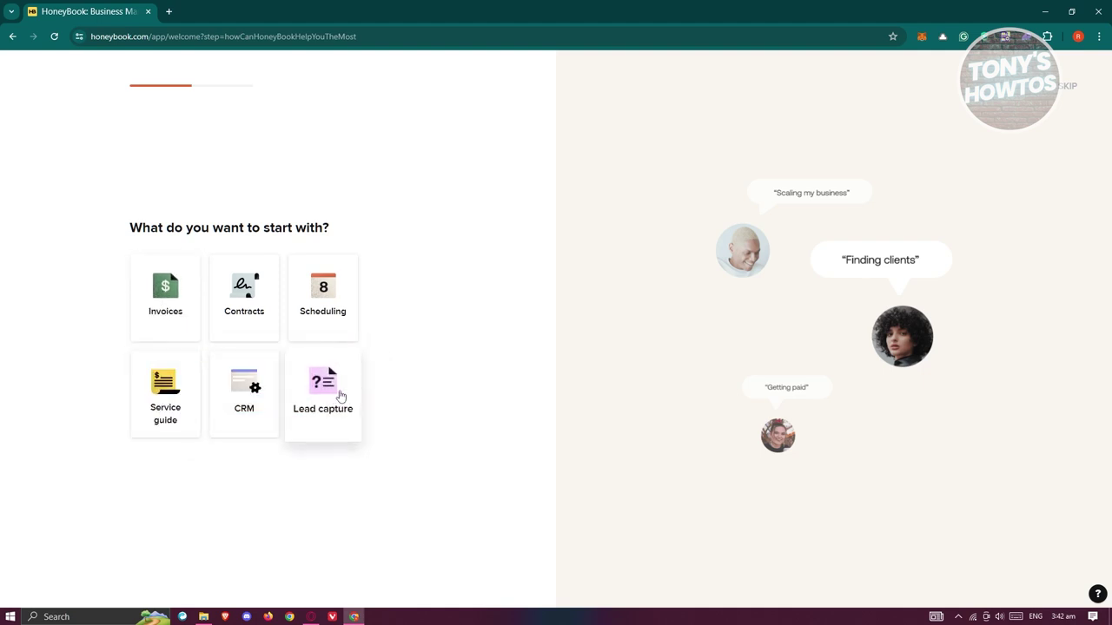
click(325, 399)
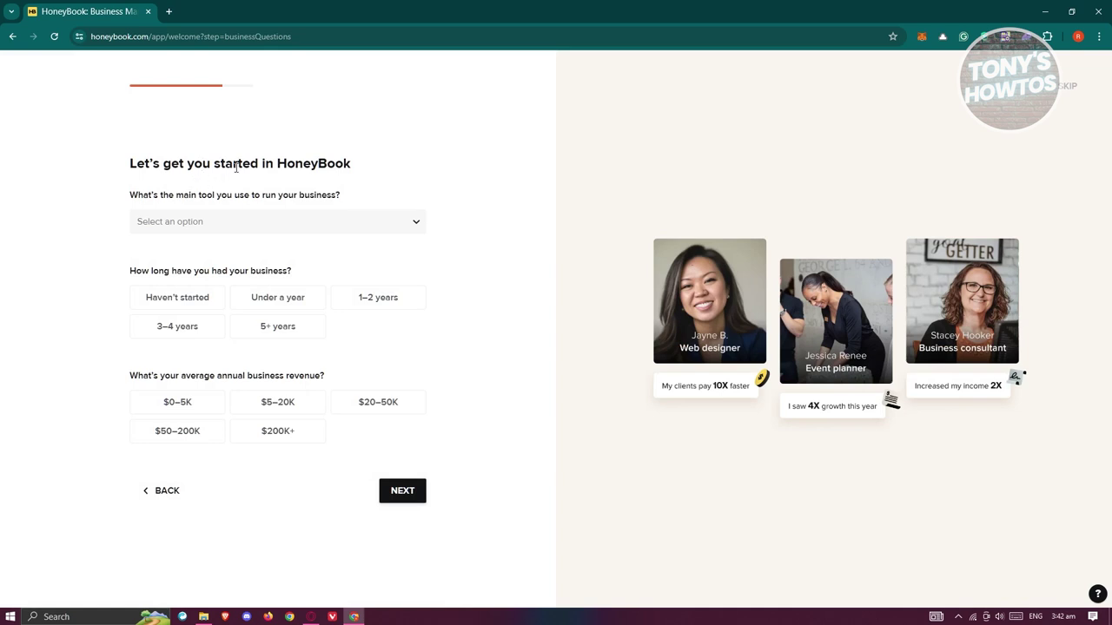
click(212, 234)
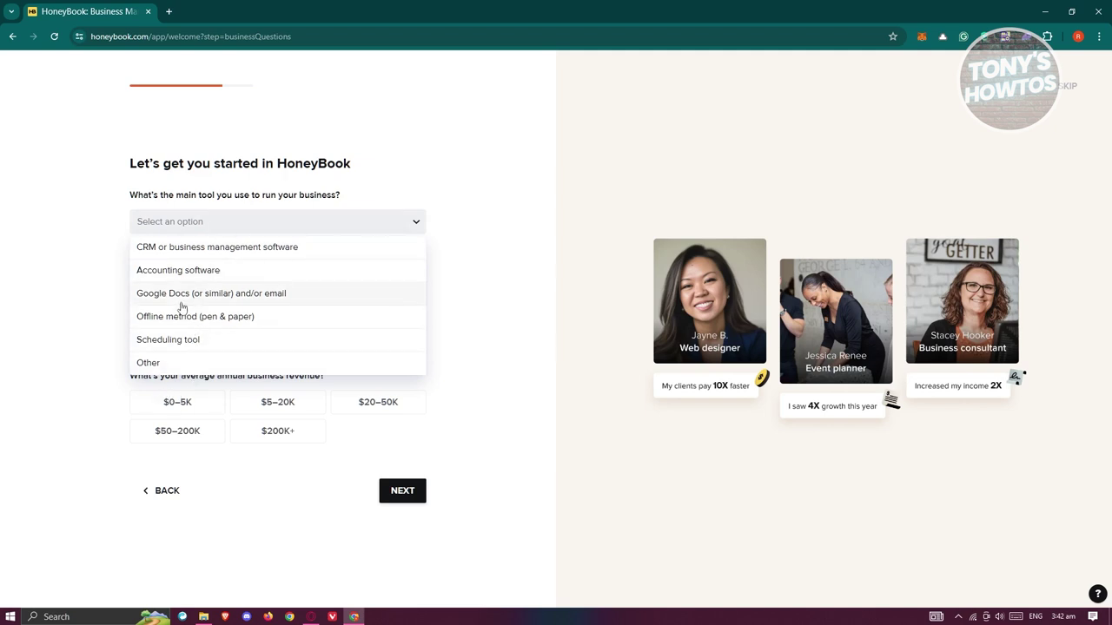
click(217, 293)
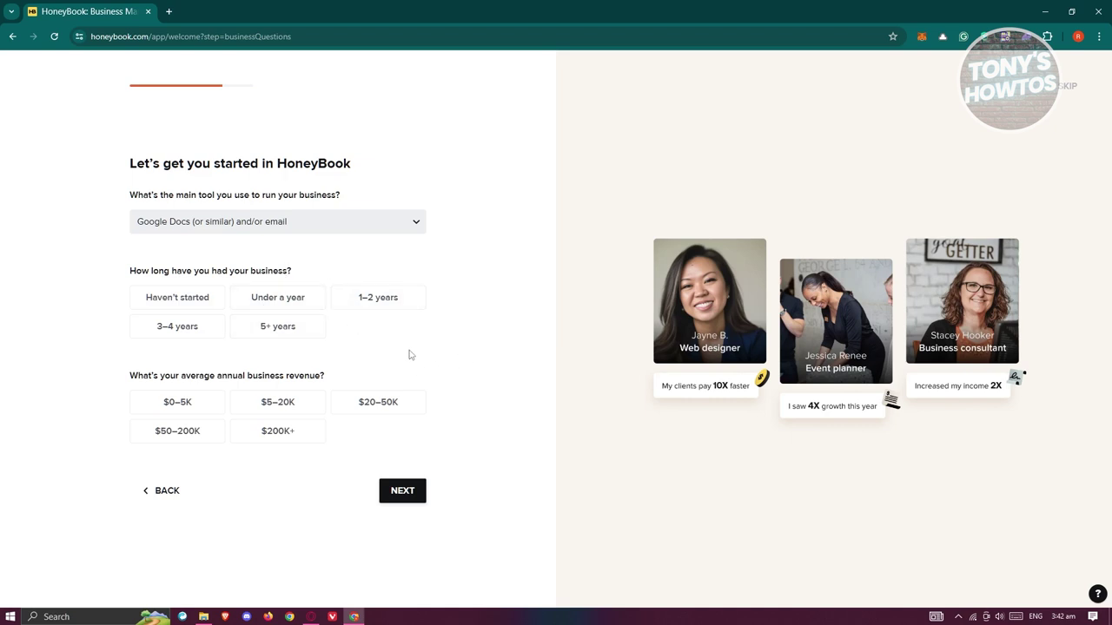
Step: Answer business age Under a year and revenue $0–5K, then continue
click(298, 302)
click(298, 302)
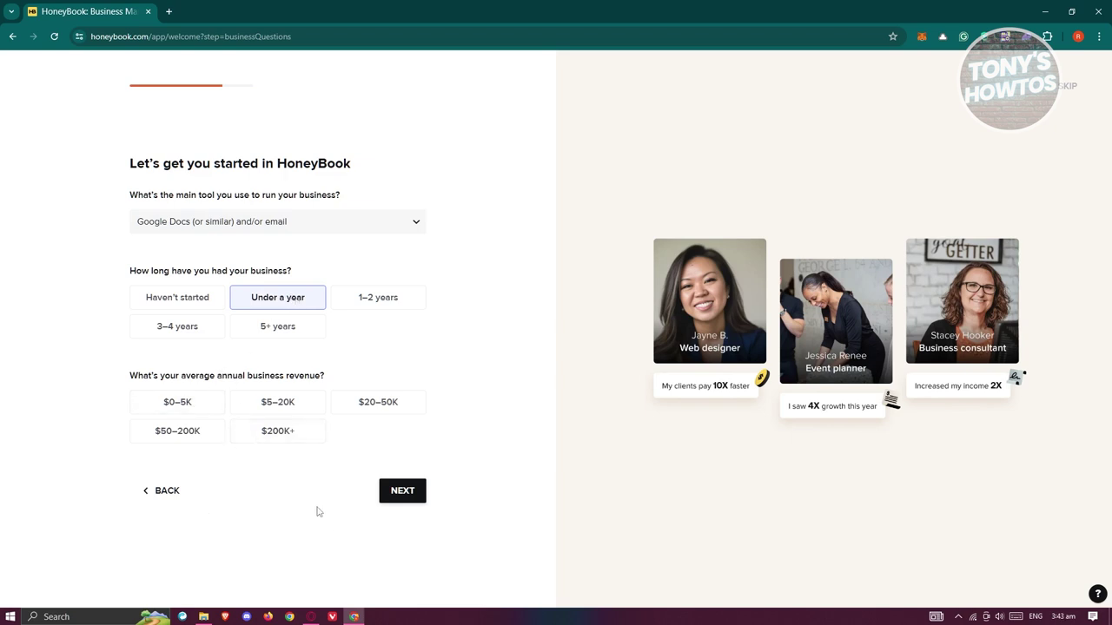
click(200, 403)
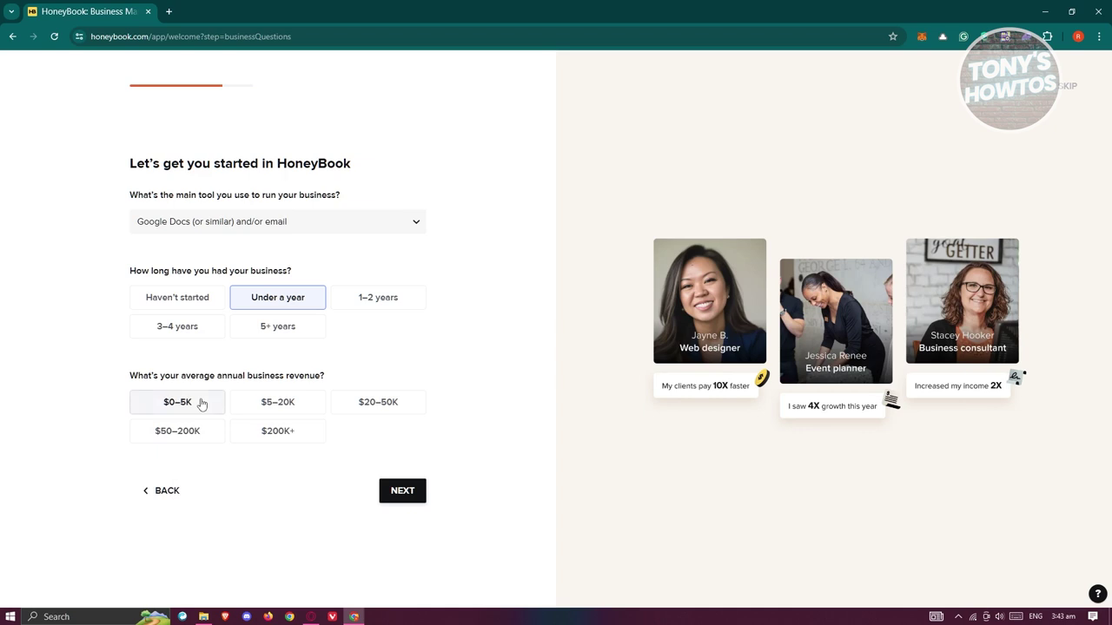
click(397, 506)
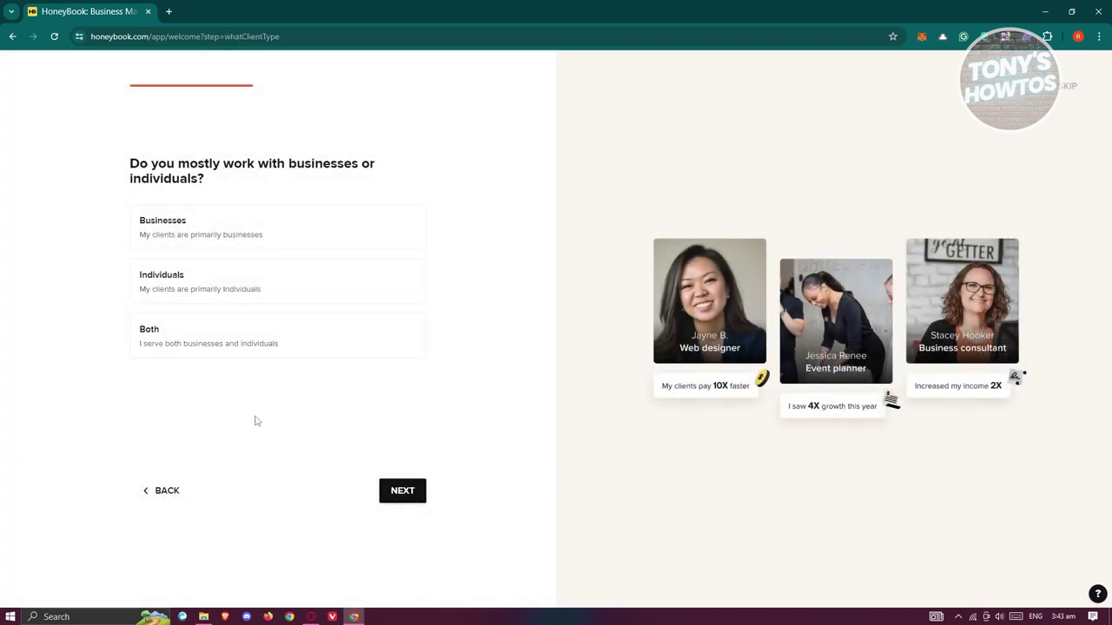
Step: Choose Individuals as the main client type and finish onboarding to Home
click(269, 292)
click(289, 334)
click(316, 301)
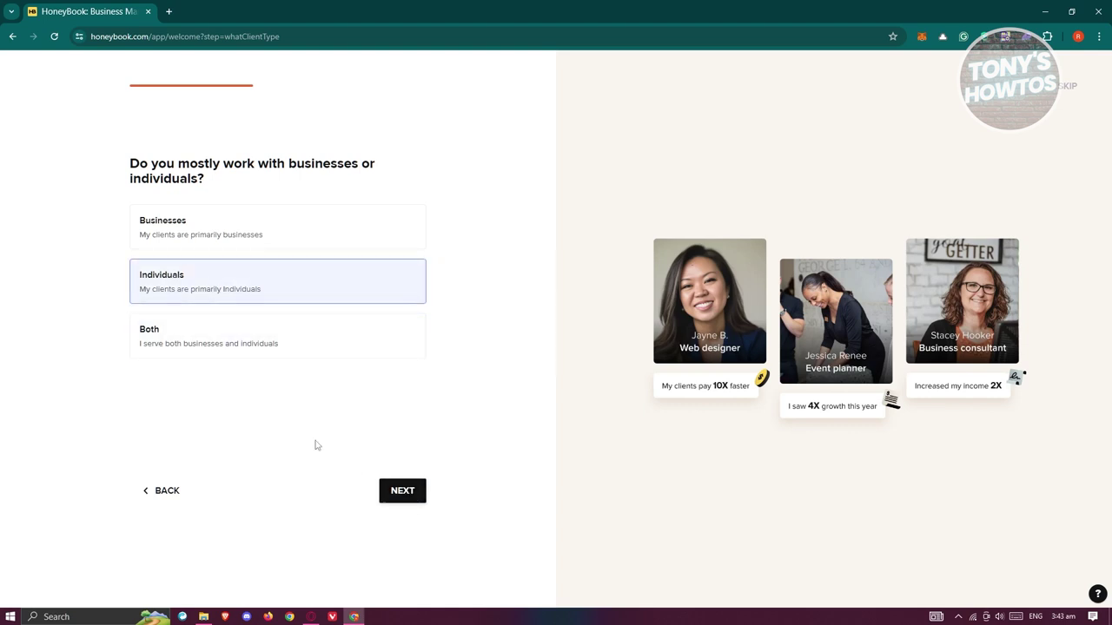
click(392, 485)
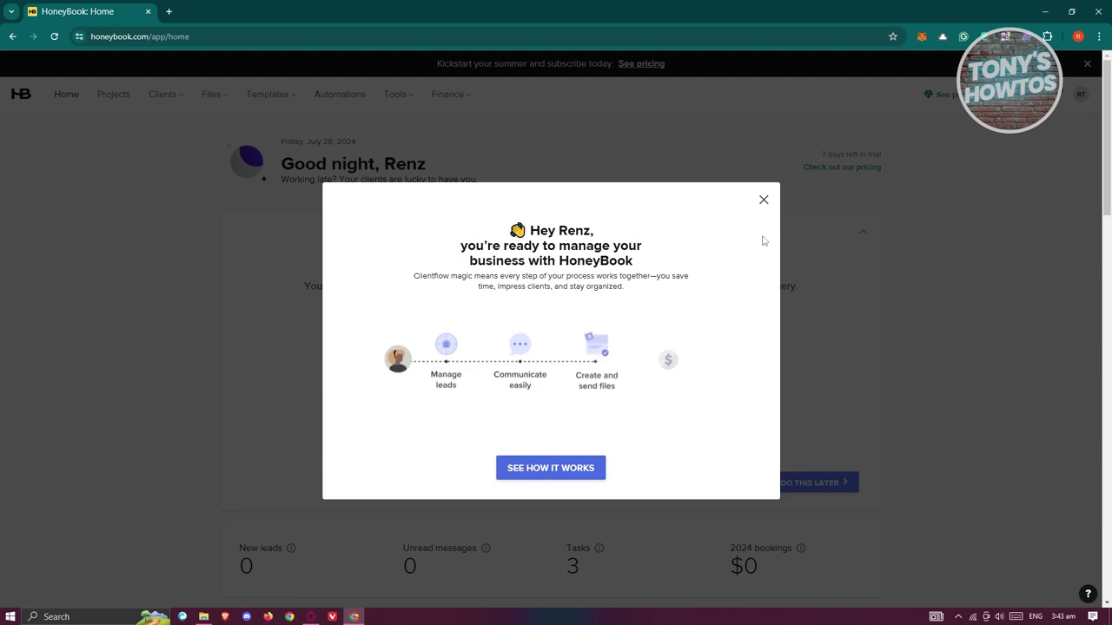
Step: Close the welcome message and the subscribe offer on Home
click(763, 201)
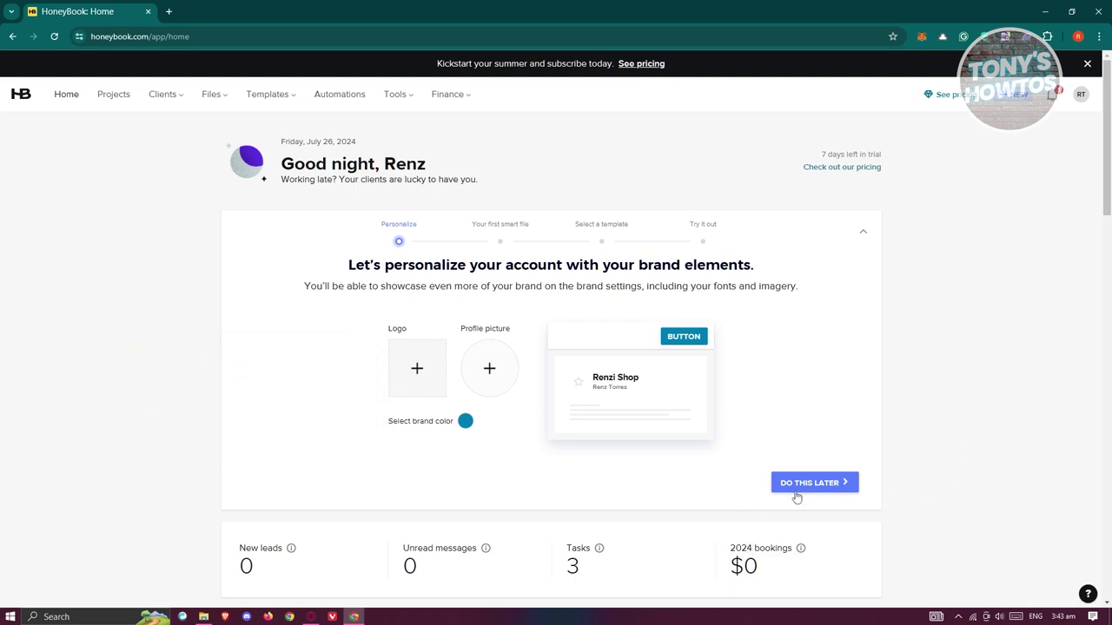
scroll(226, 208, down, 2)
scroll(226, 208, up, 2)
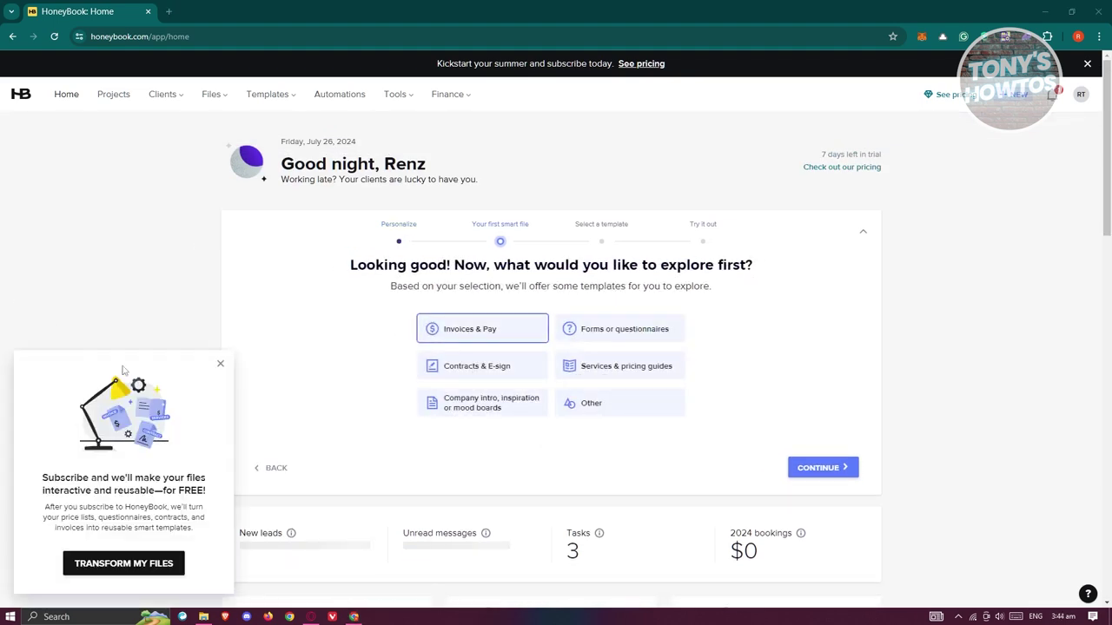
click(220, 364)
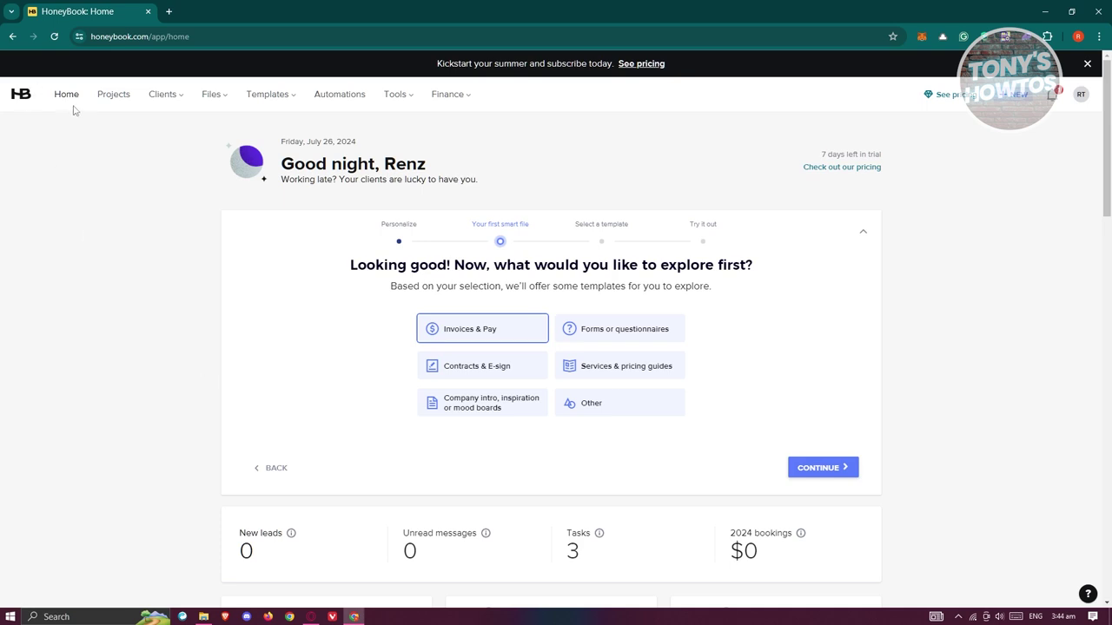
Step: Scroll the Home dashboard down to the tasks, then go to the Projects pipeline
scroll(357, 323, down, 3)
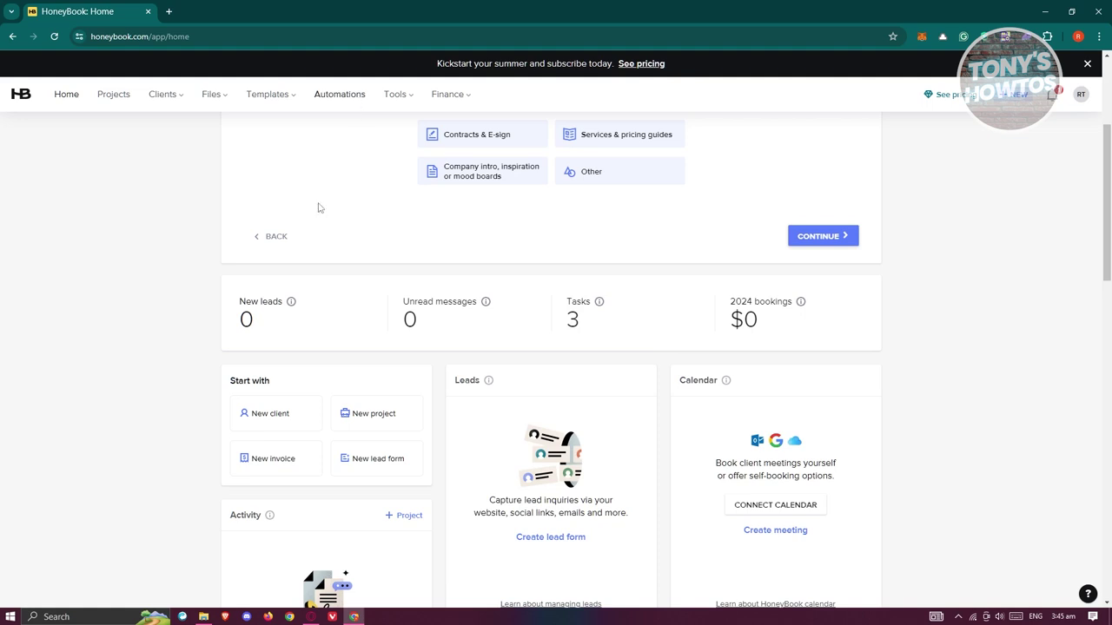
scroll(251, 310, down, 3)
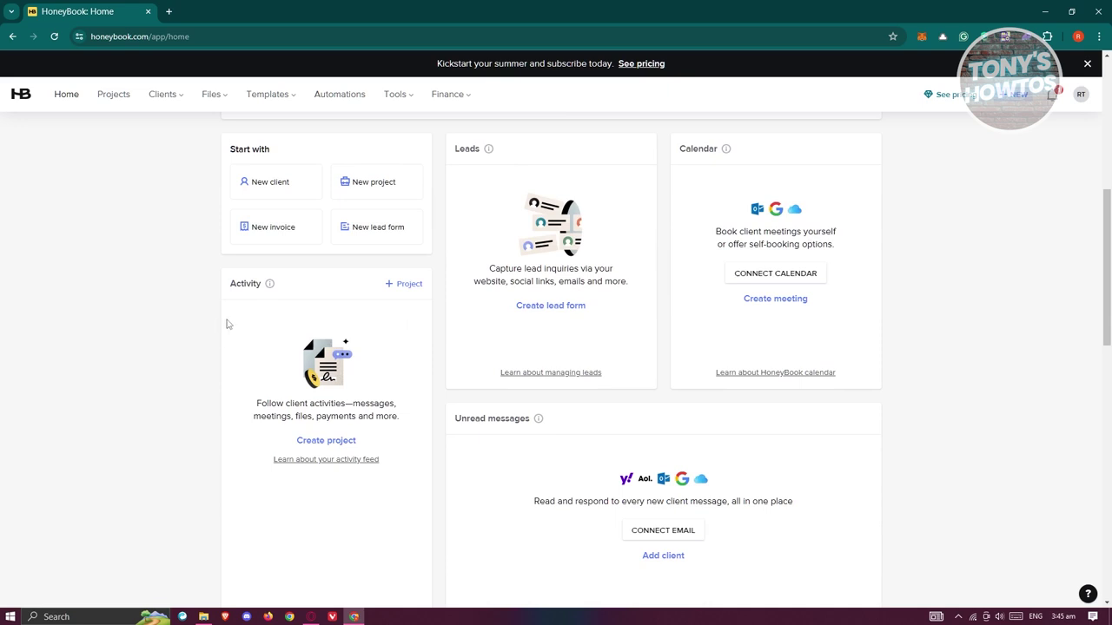
scroll(757, 298, down, 3)
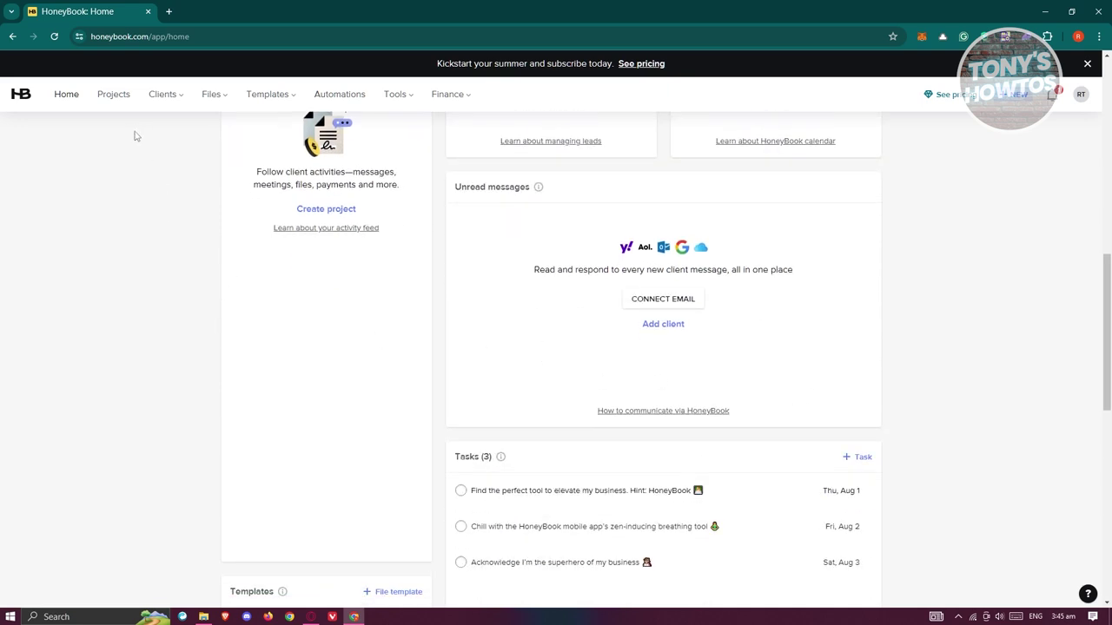
click(115, 95)
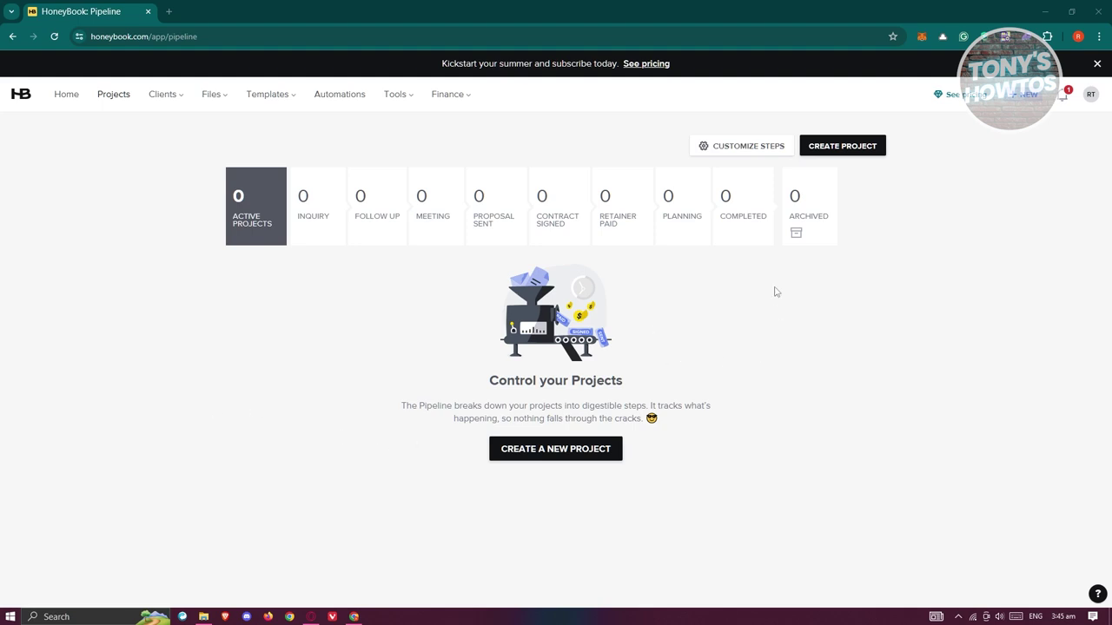
Step: Look over the Create project form and its lead sources, then close it unsaved
click(869, 154)
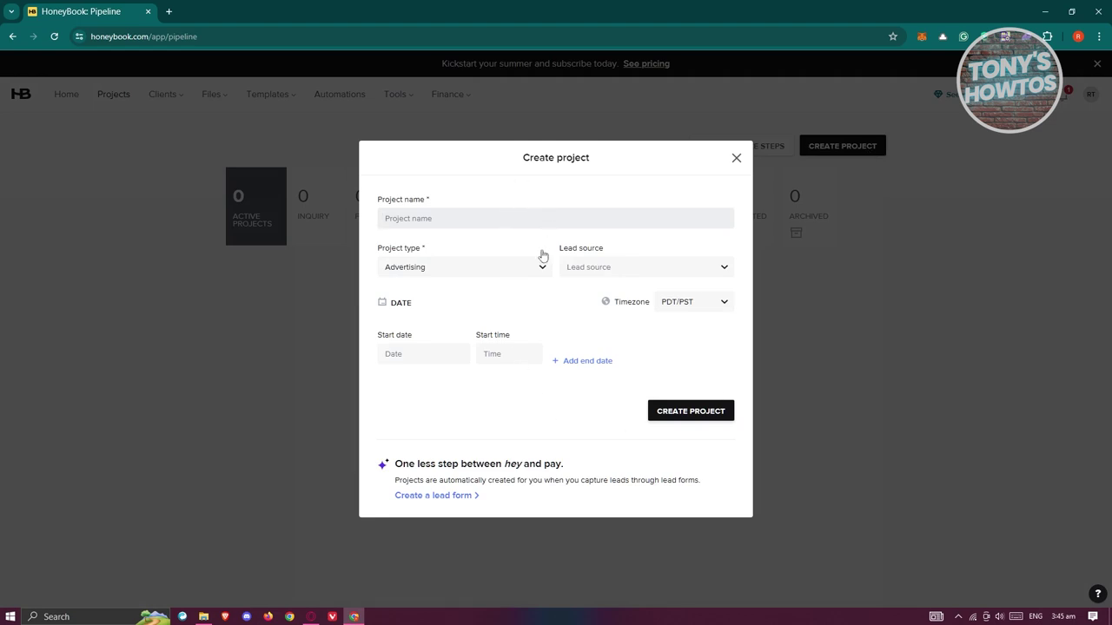
click(626, 268)
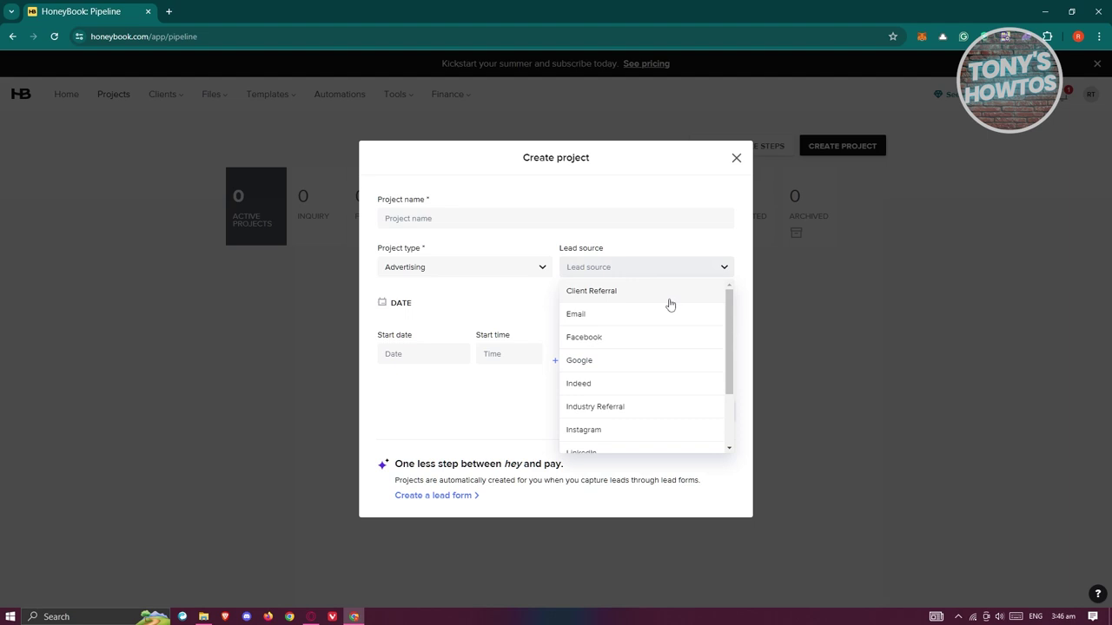
click(506, 306)
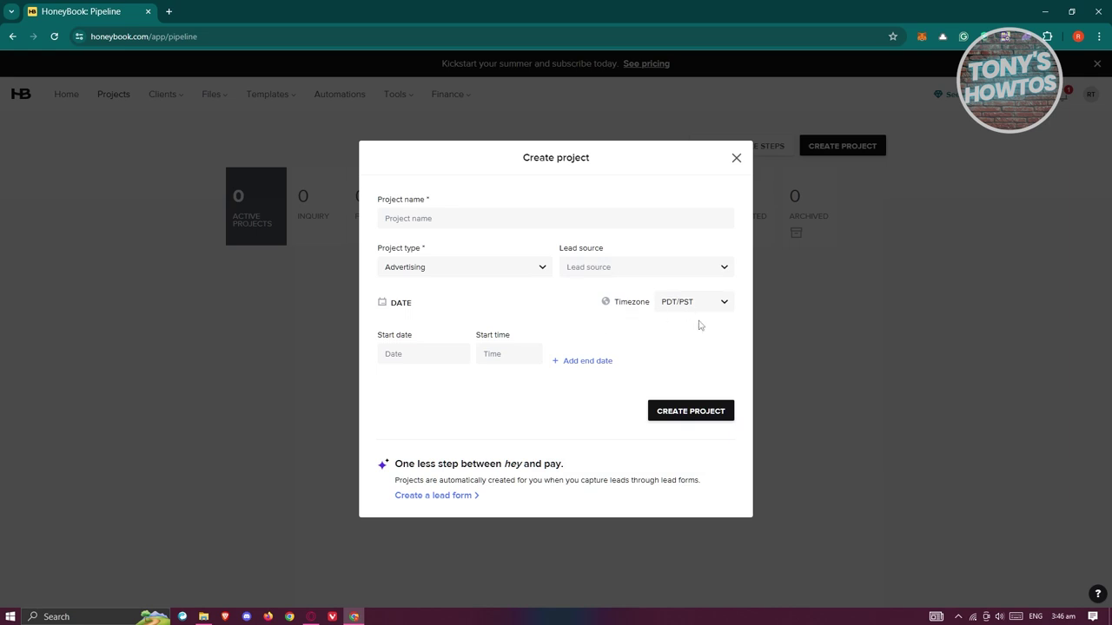
click(738, 159)
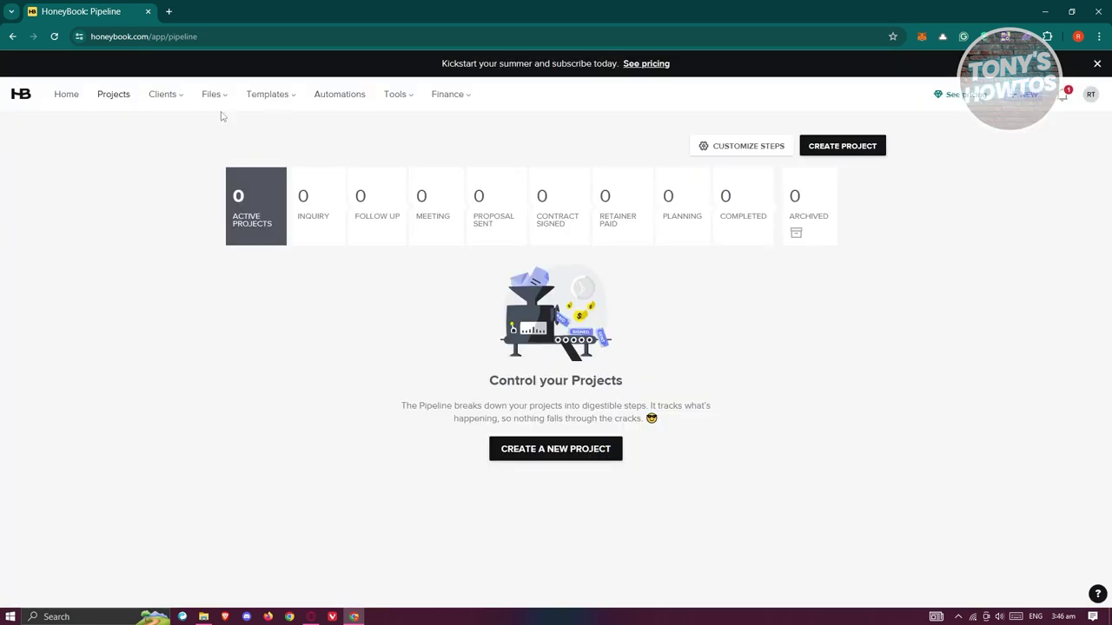
click(172, 96)
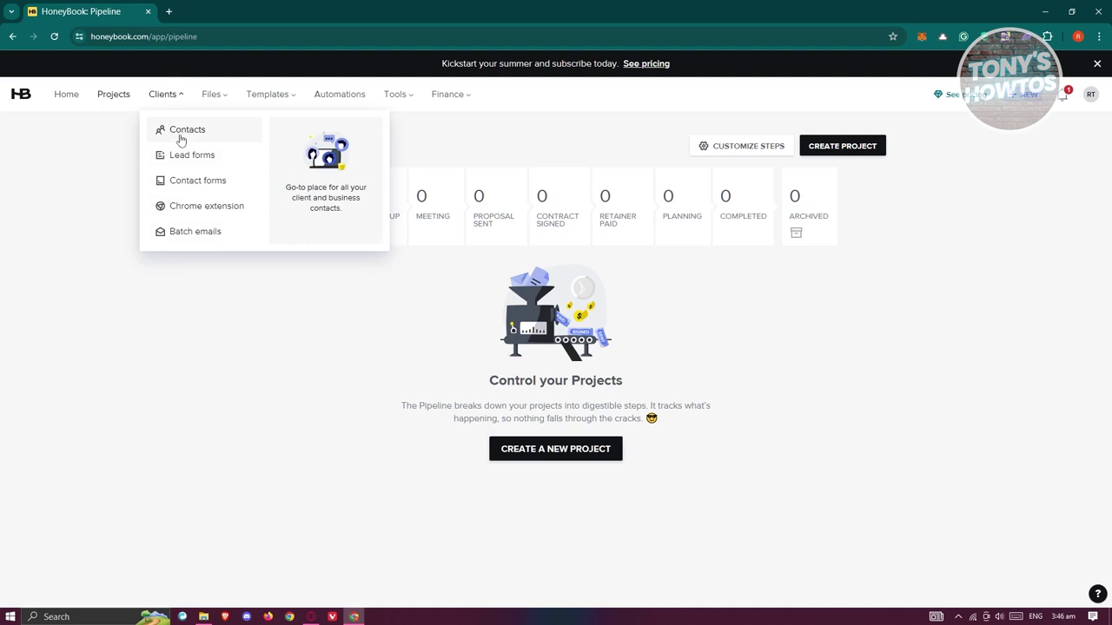
Step: Go to Contacts, view the Add Contact options and .csv upload dialog, then close it
click(185, 132)
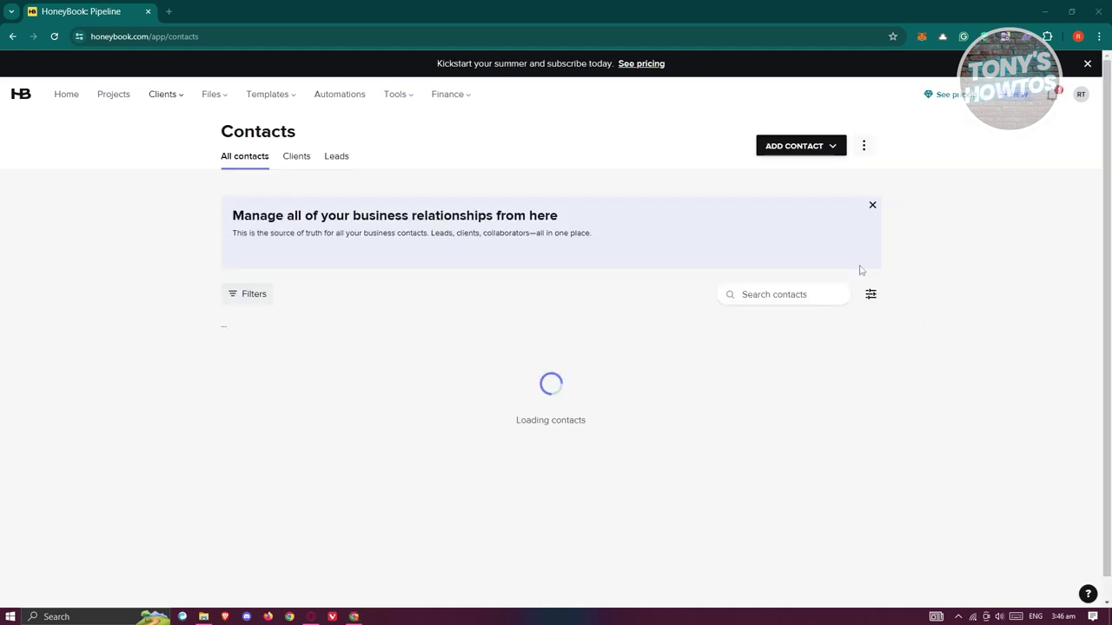
click(799, 150)
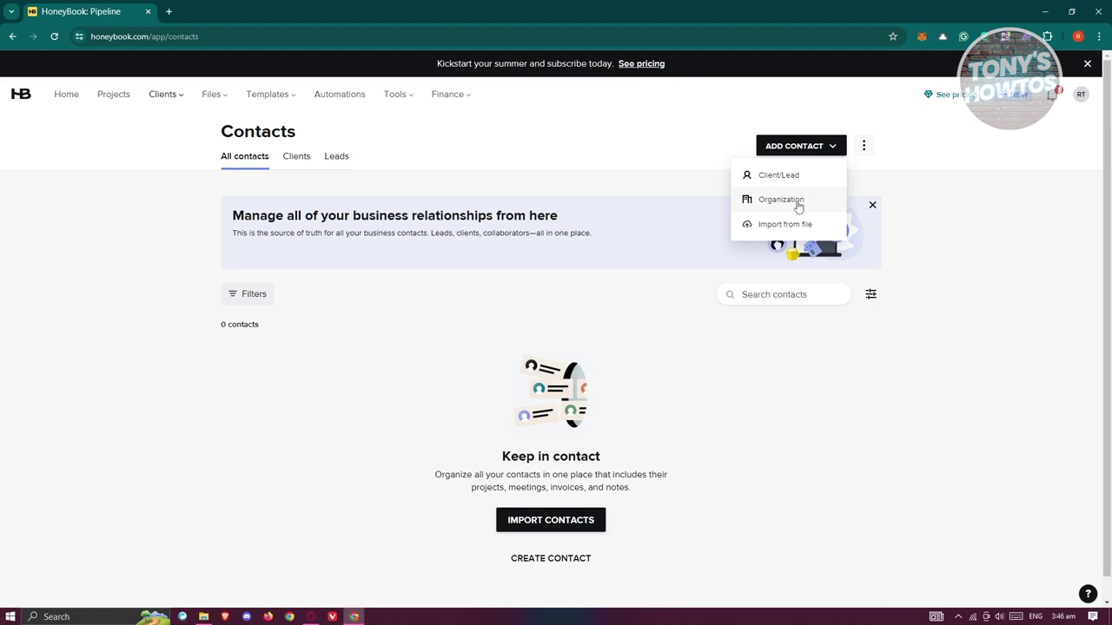
click(606, 278)
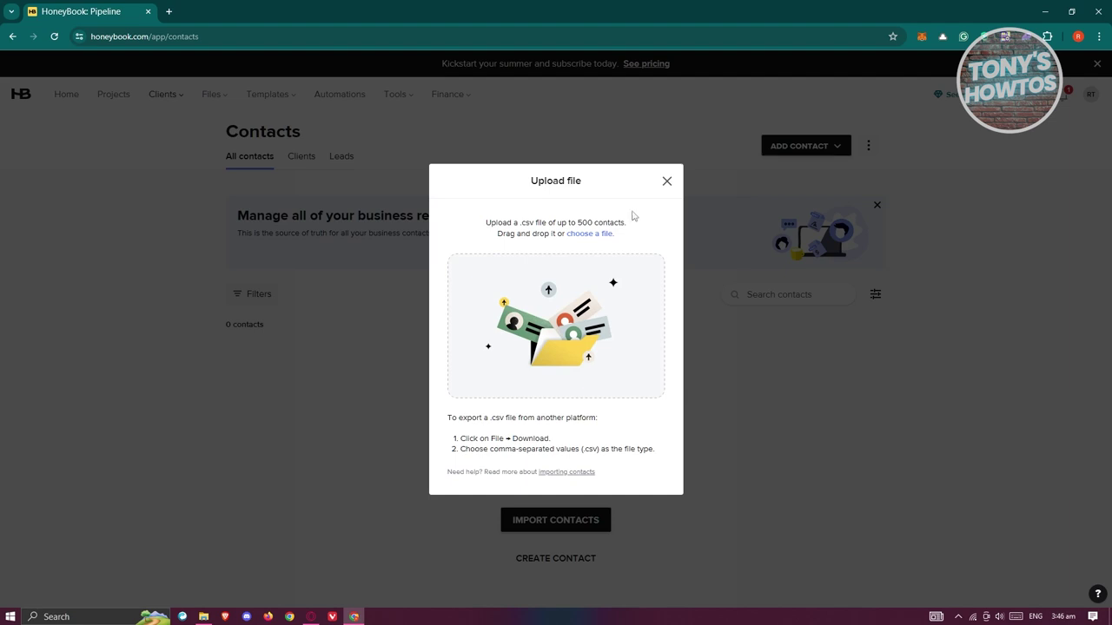
click(666, 181)
mouse_move(180, 93)
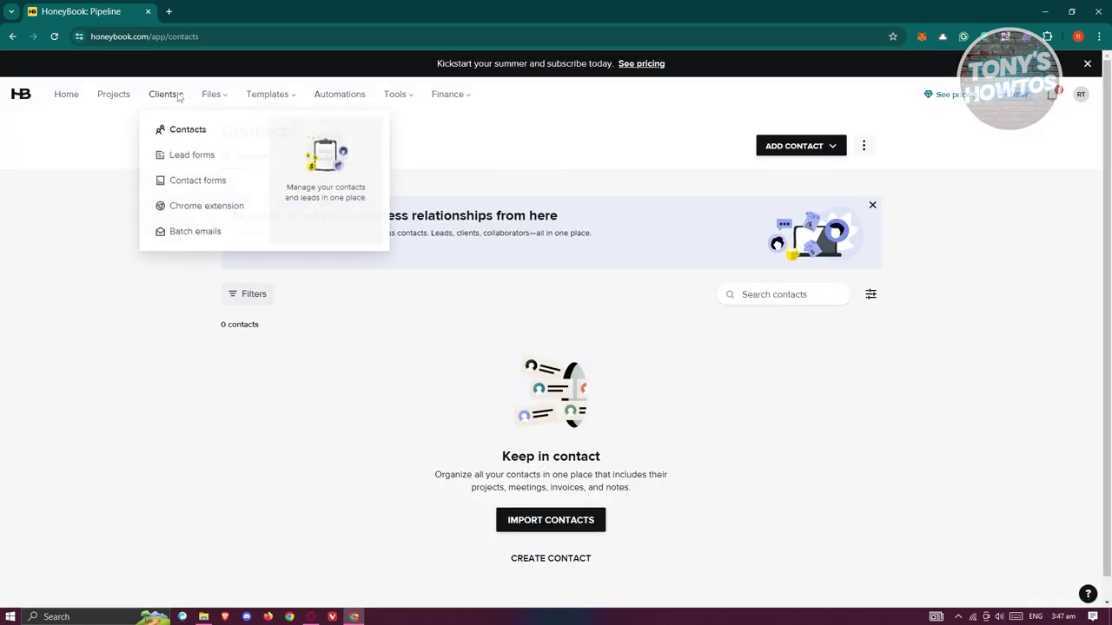
Step: Visit Lead forms, open the HoneyBook Extend store page, then return and go to Batch emails
click(192, 156)
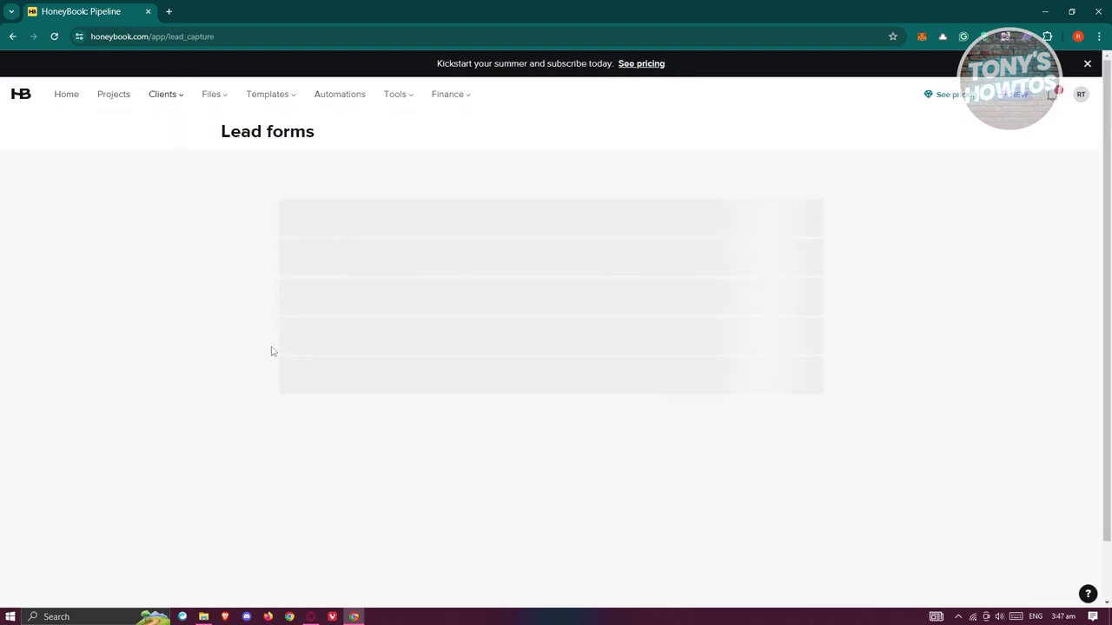
click(180, 95)
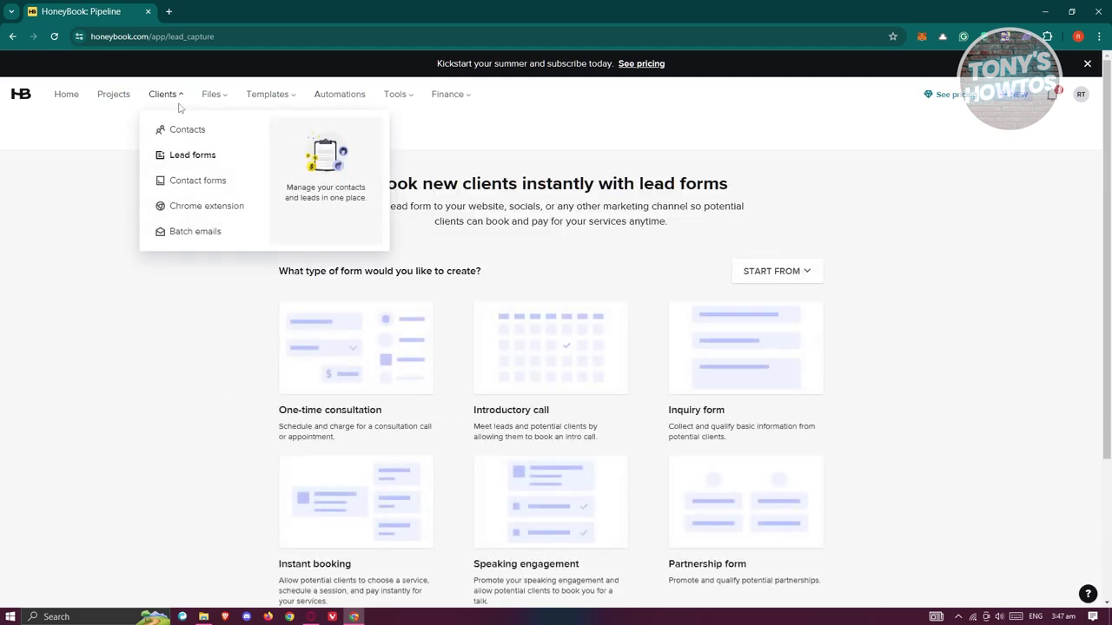
click(211, 205)
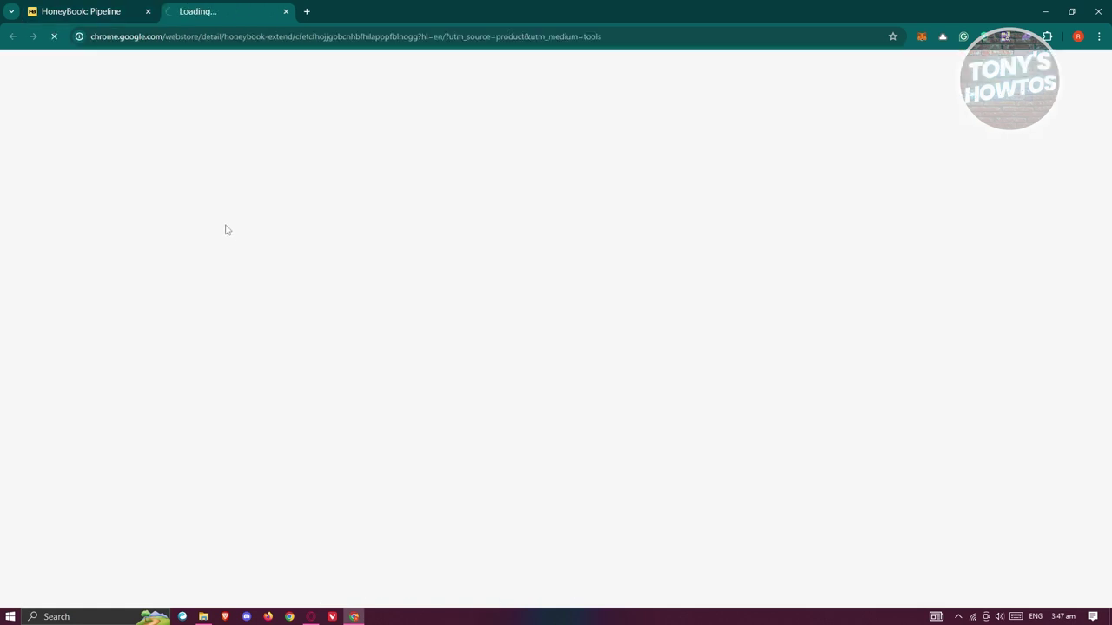
click(94, 13)
mouse_move(165, 94)
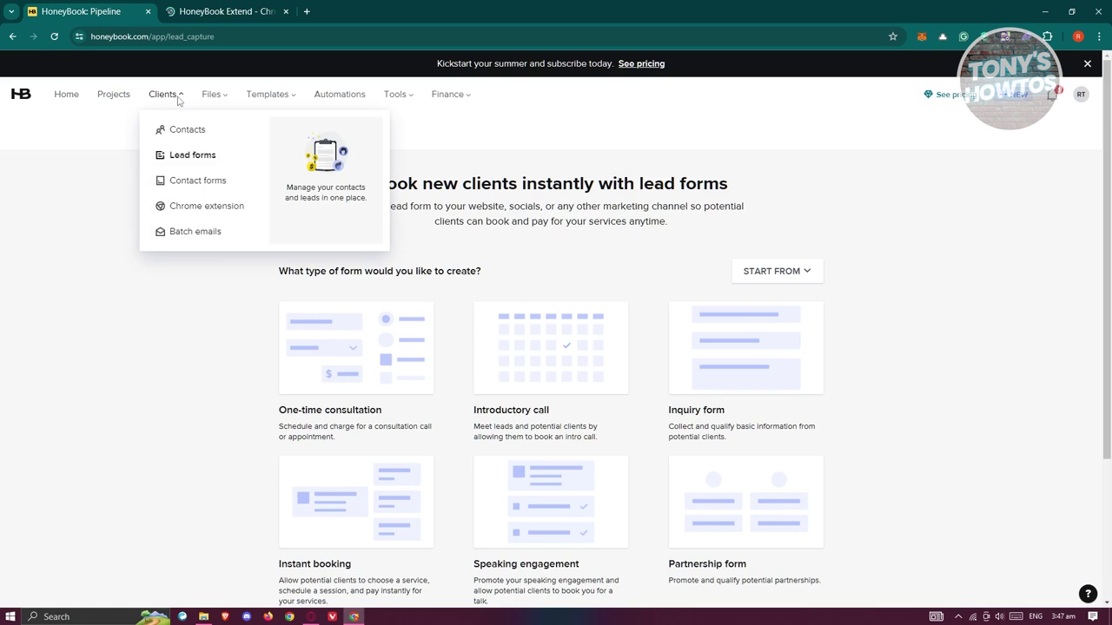
click(197, 231)
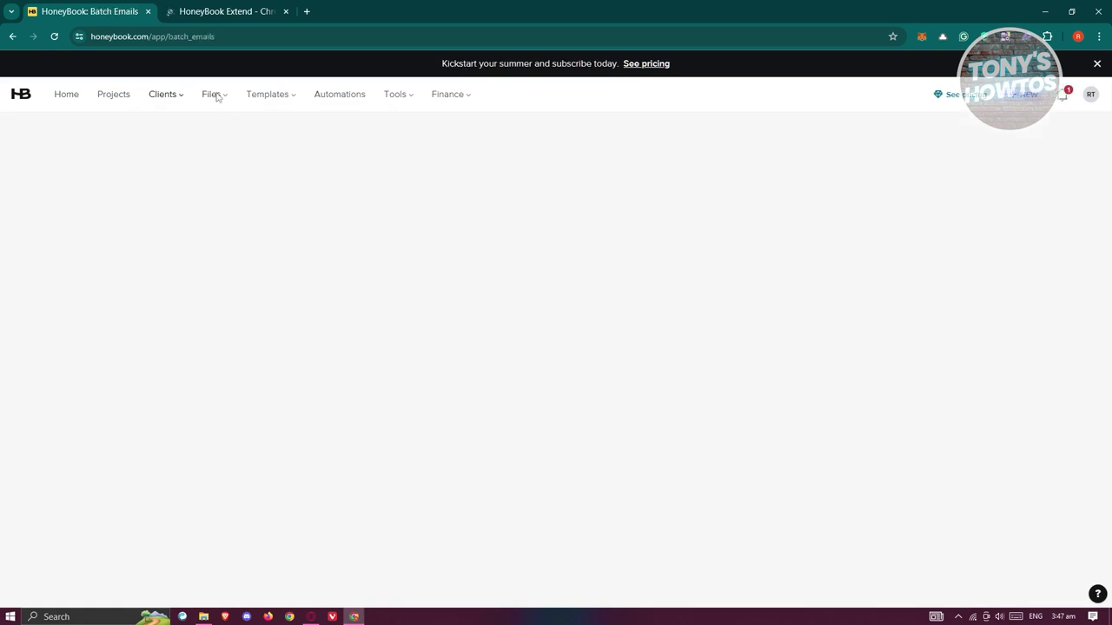
Step: View All files, then Invoices, then filter the Files hub to Contracts
mouse_move(219, 96)
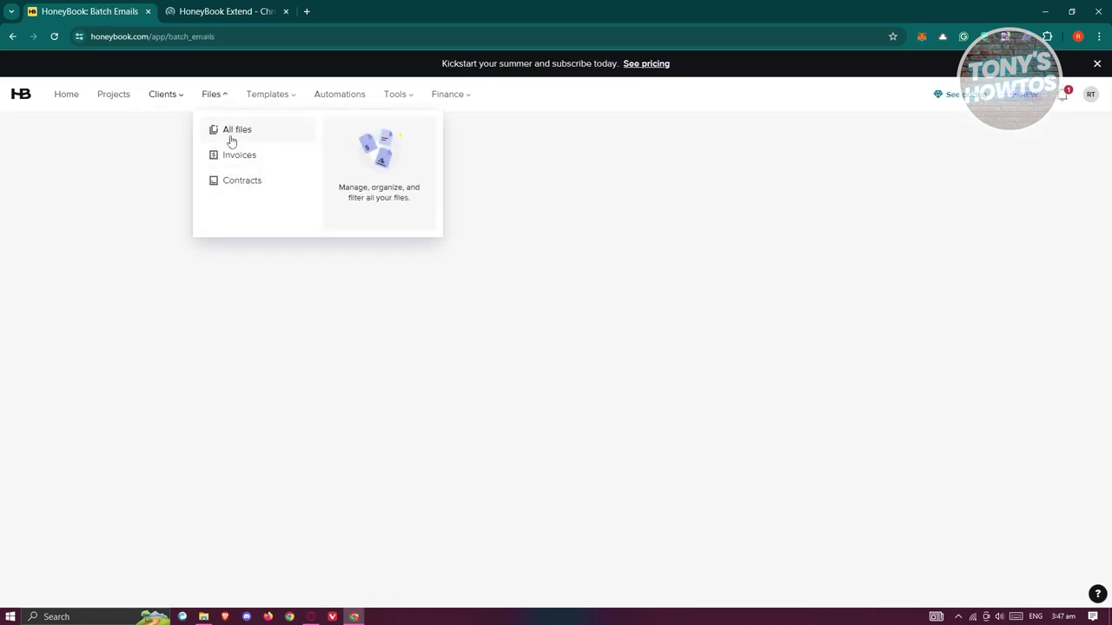
click(231, 134)
mouse_move(215, 99)
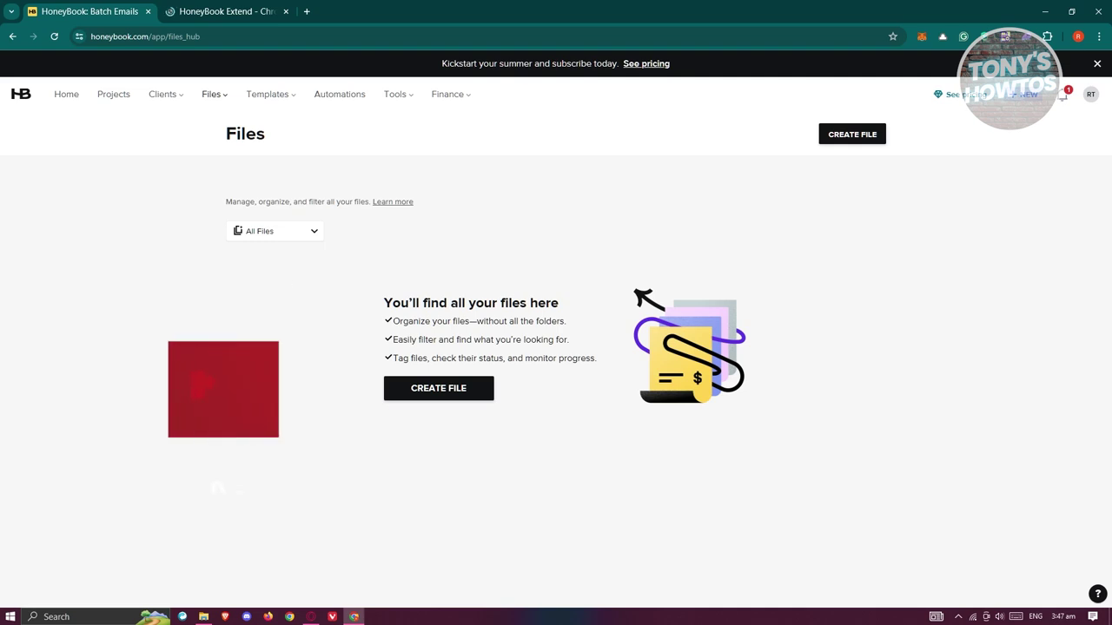
mouse_move(254, 98)
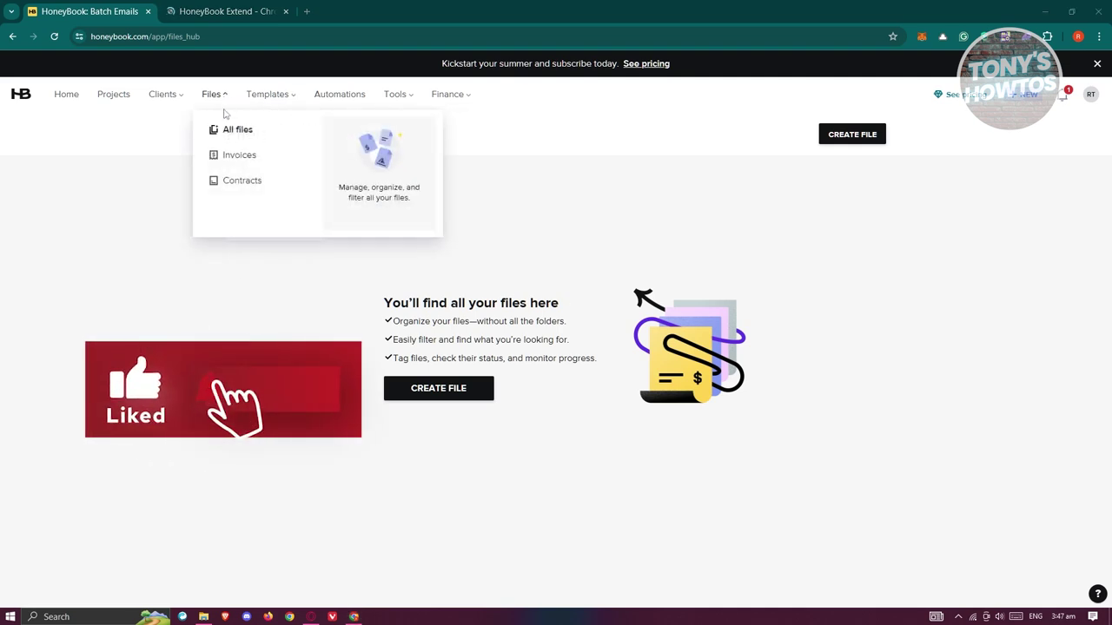
click(247, 158)
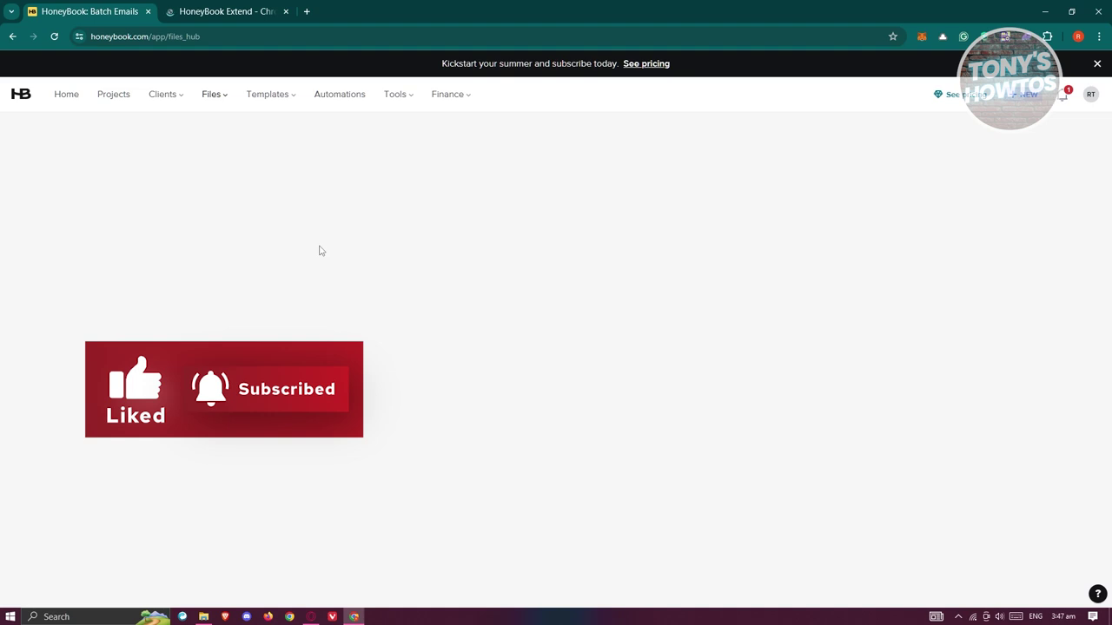
mouse_move(219, 100)
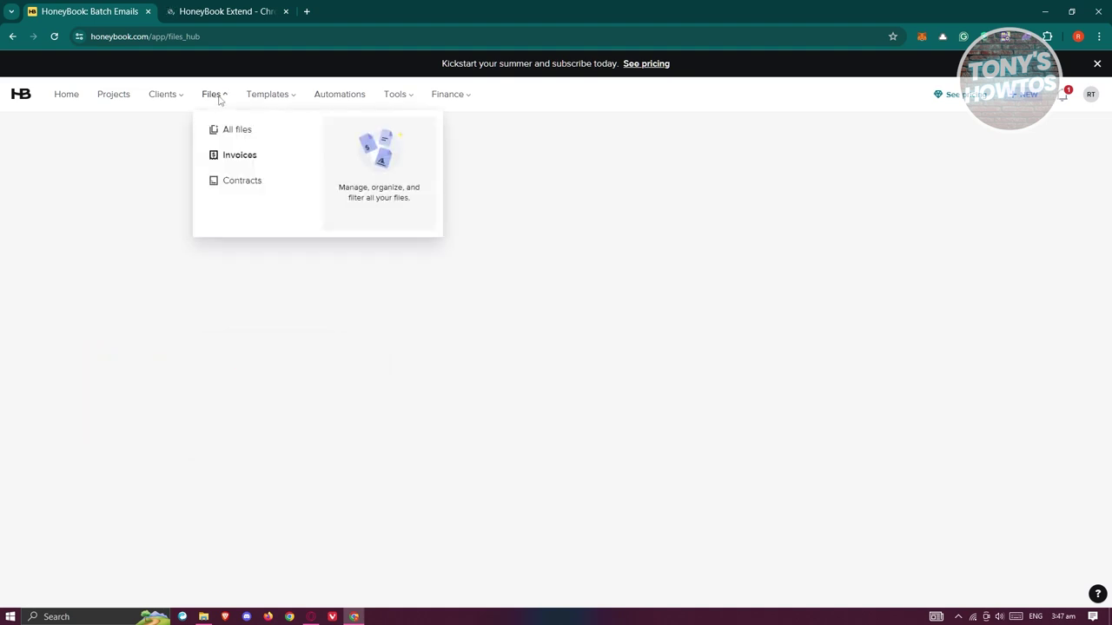
click(235, 180)
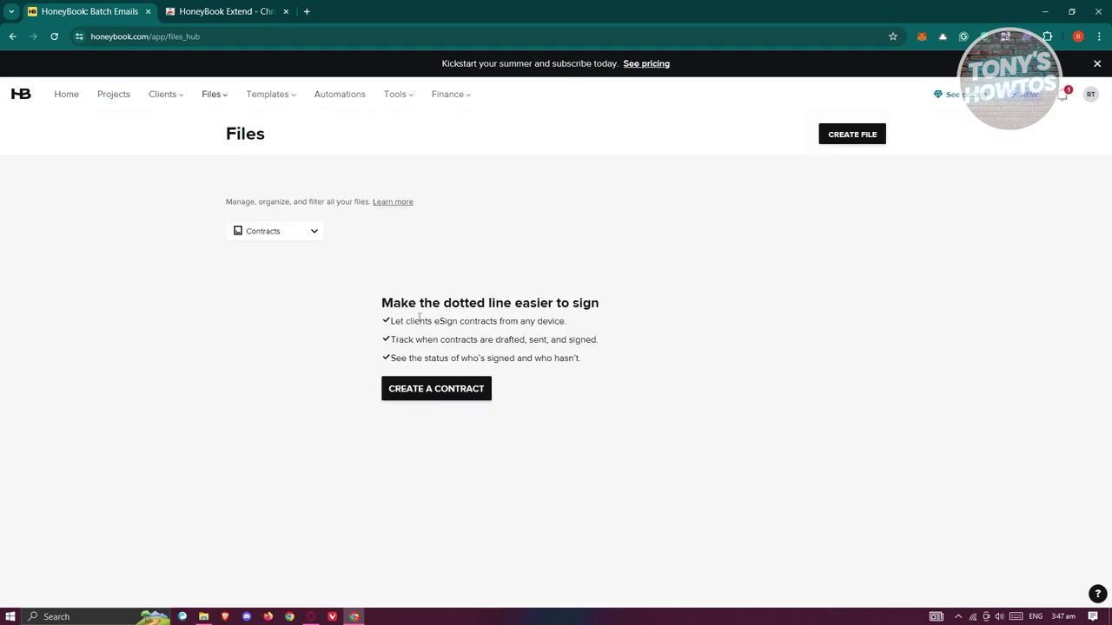
mouse_move(284, 100)
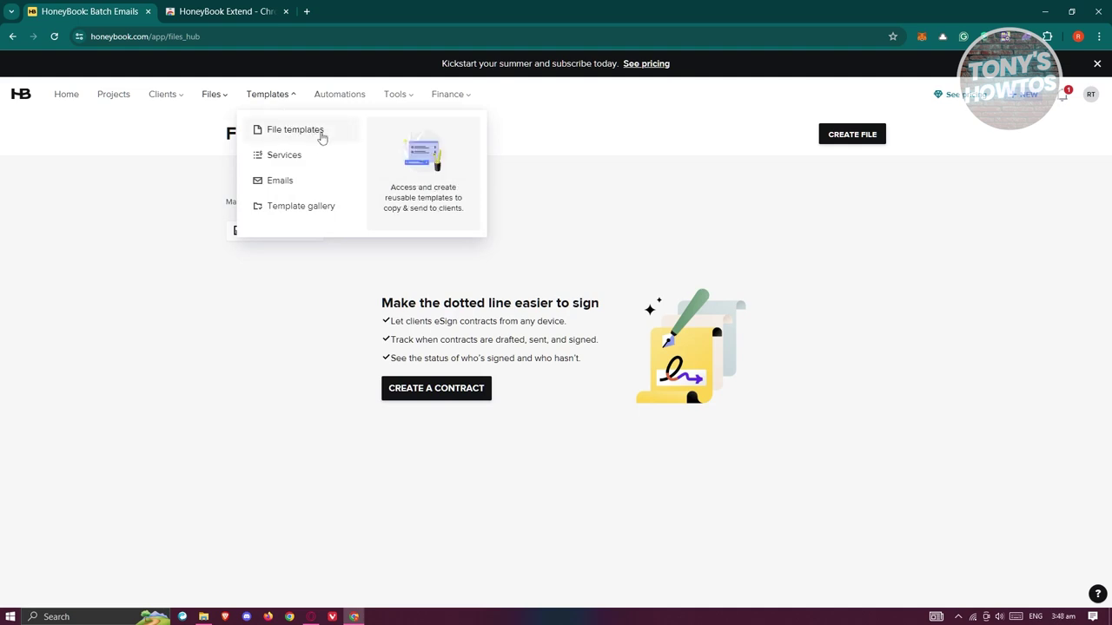
Step: Open the template gallery and scroll down through its 118 ready-made template cards
click(294, 208)
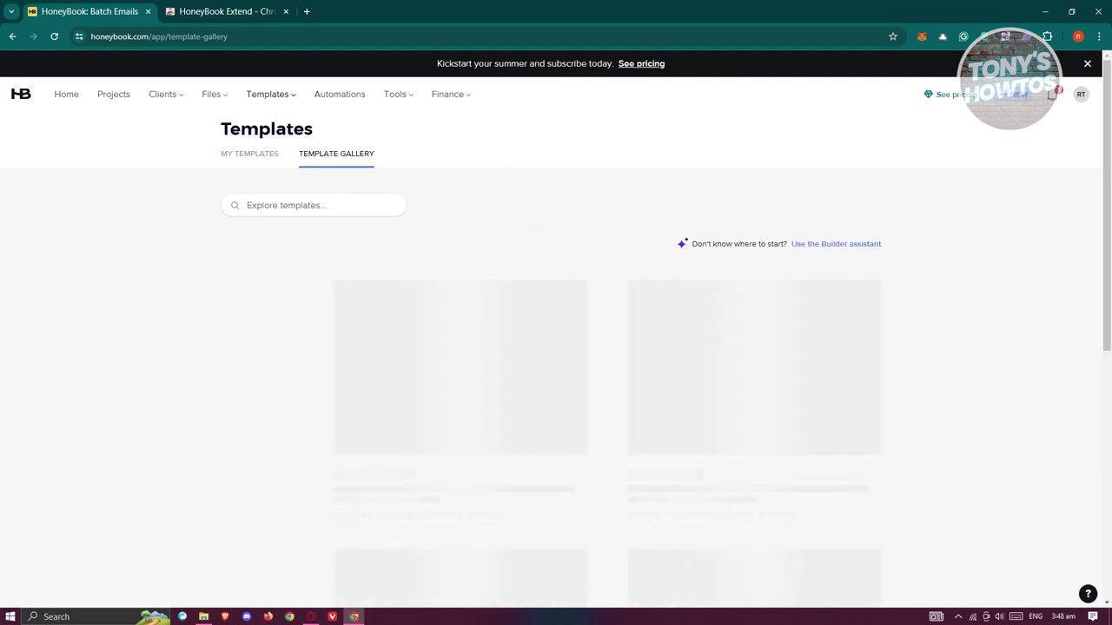
scroll(569, 323, down, 1)
scroll(575, 323, down, 3)
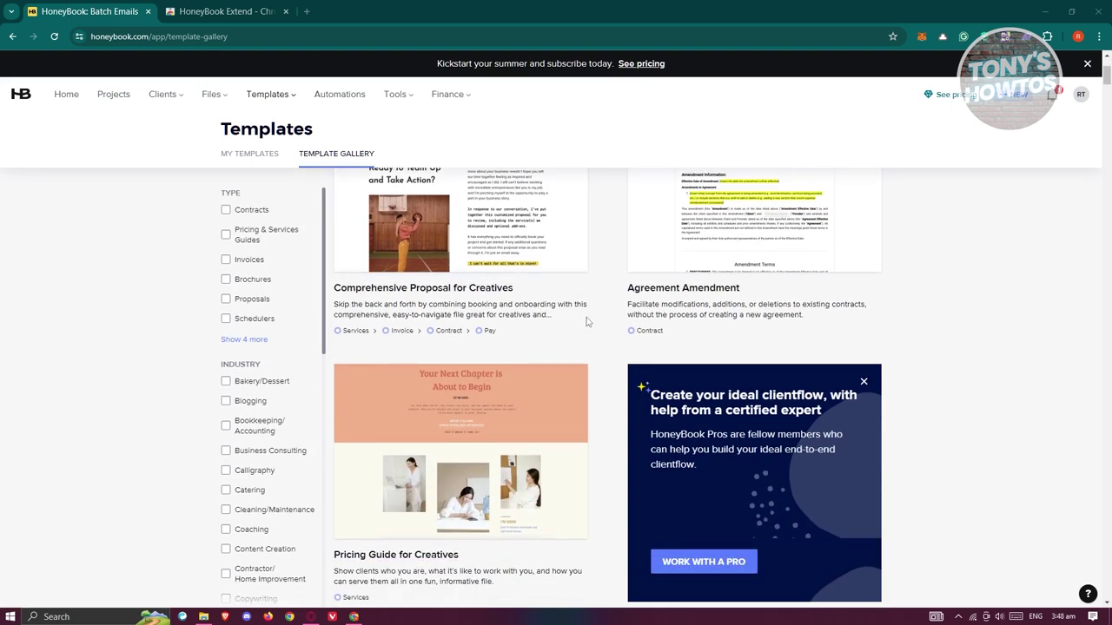
scroll(728, 300, down, 3)
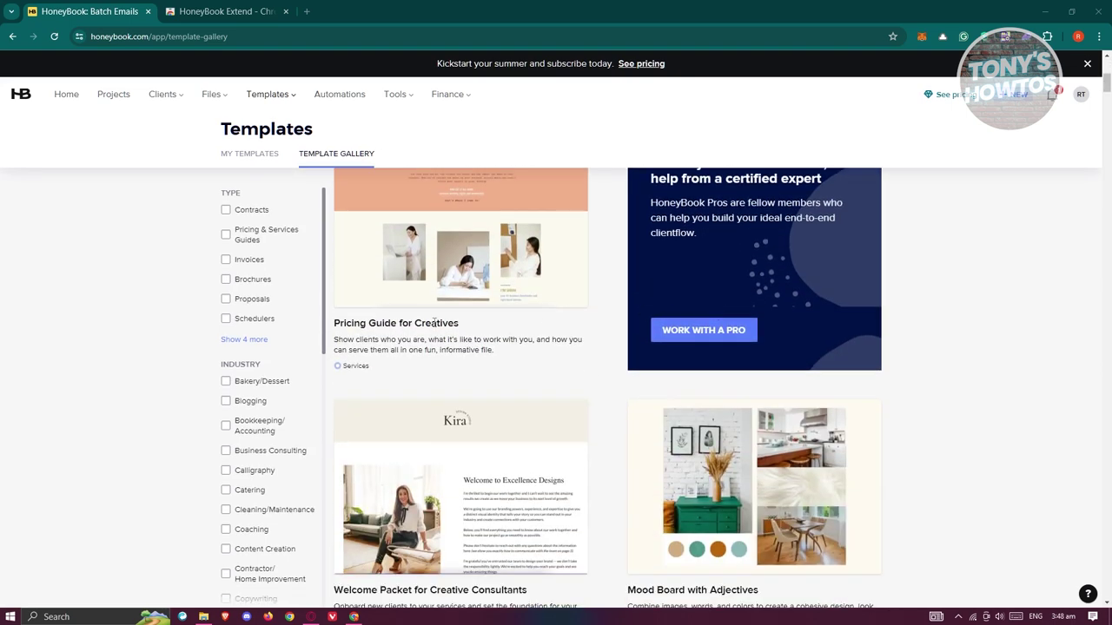
scroll(541, 335, down, 3)
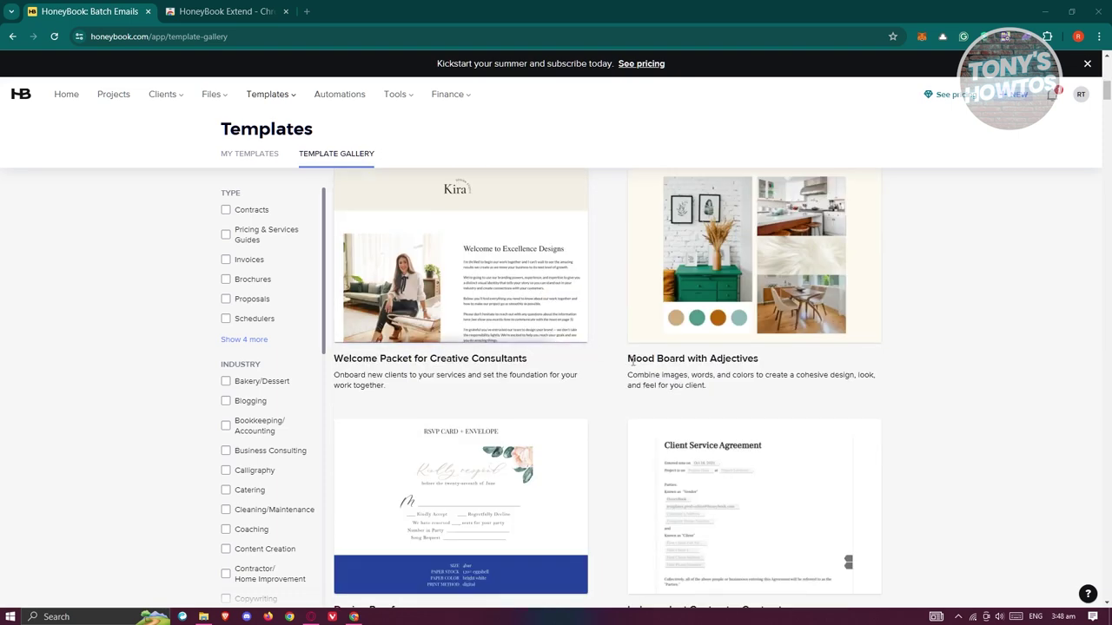
scroll(794, 371, down, 5)
Step: Look over the Type and Industry filter categories, then go to the Automations page
scroll(642, 389, up, 10)
scroll(643, 389, up, 4)
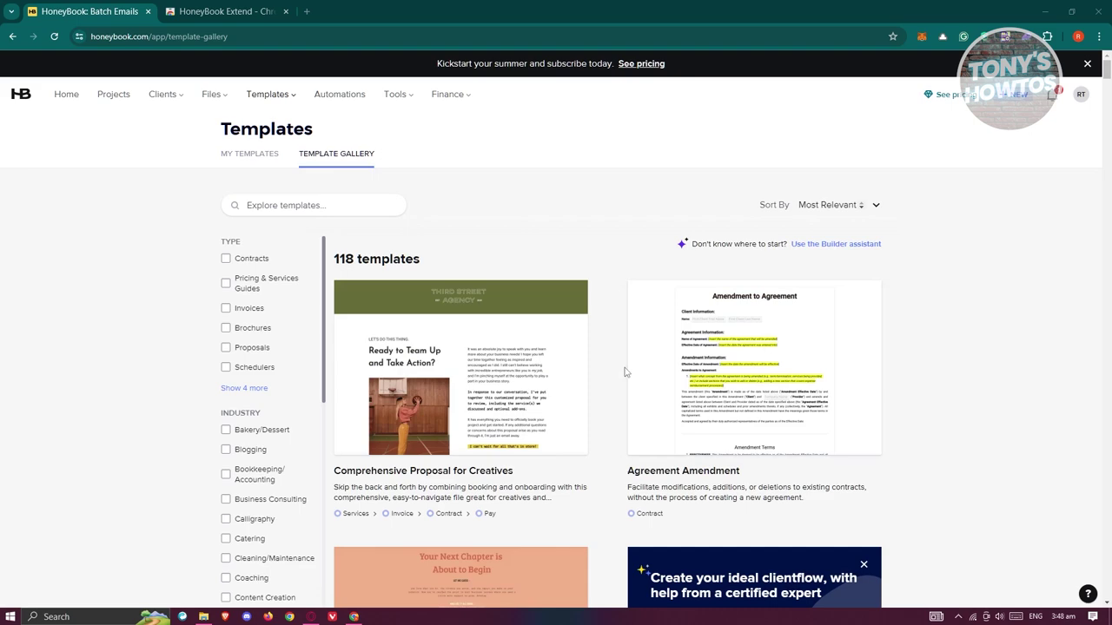
scroll(274, 356, down, 6)
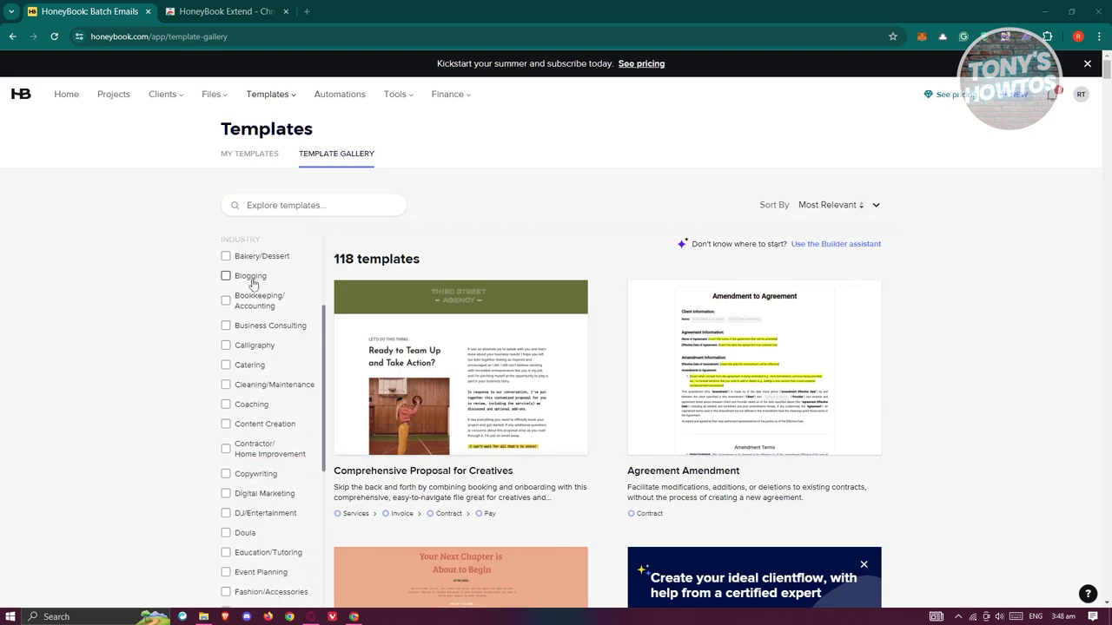
scroll(260, 339, down, 2)
scroll(263, 355, up, 5)
scroll(271, 354, up, 2)
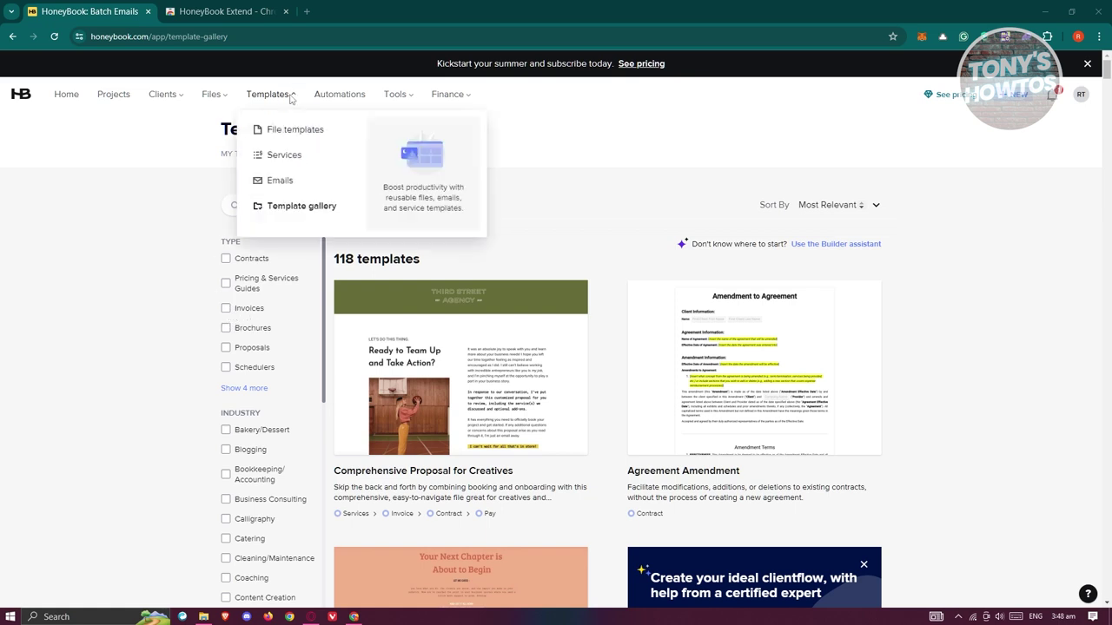
click(337, 95)
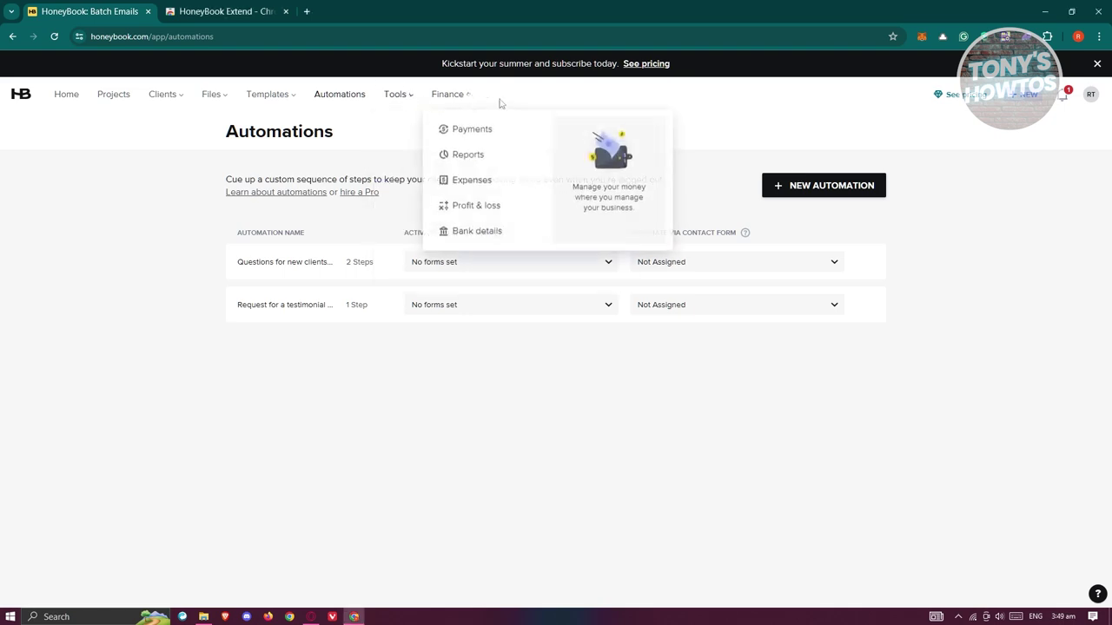
Step: Preview the Tools and Finance menus in the top navigation bar
mouse_move(405, 108)
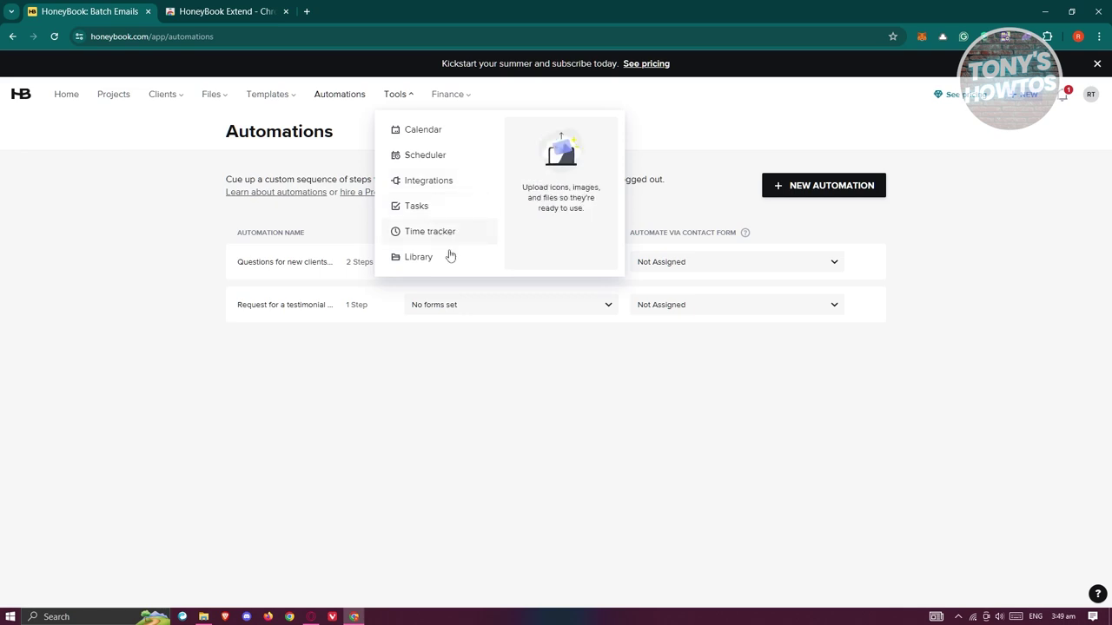
mouse_move(455, 95)
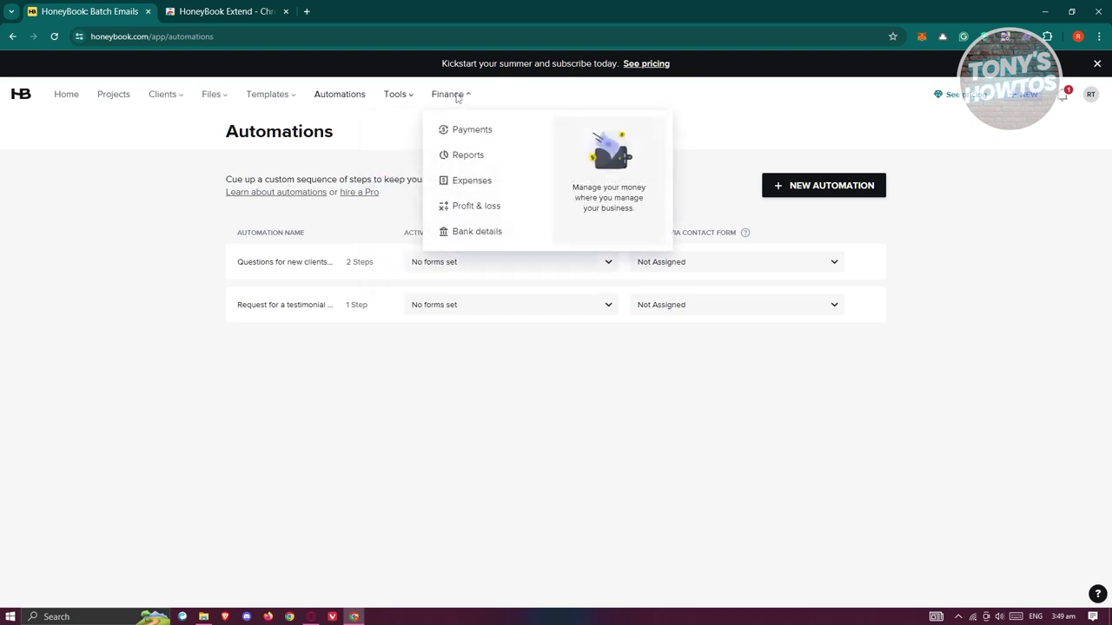